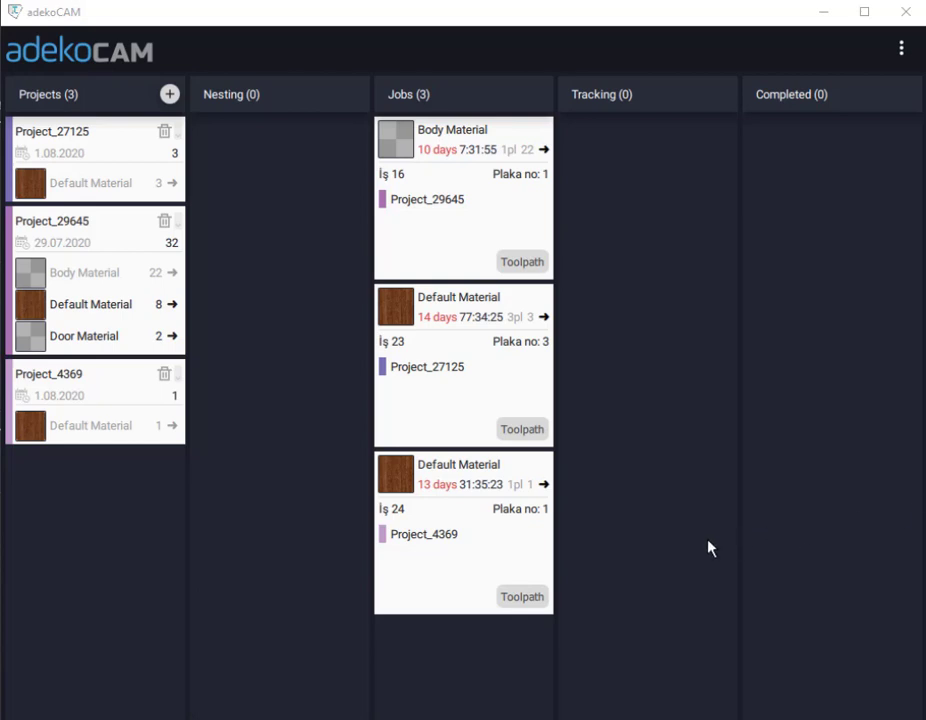
Open job 24's toolpath view and launch Simulate all for its whole NC program
{"action": "left_click", "coordinate": [520, 598]}
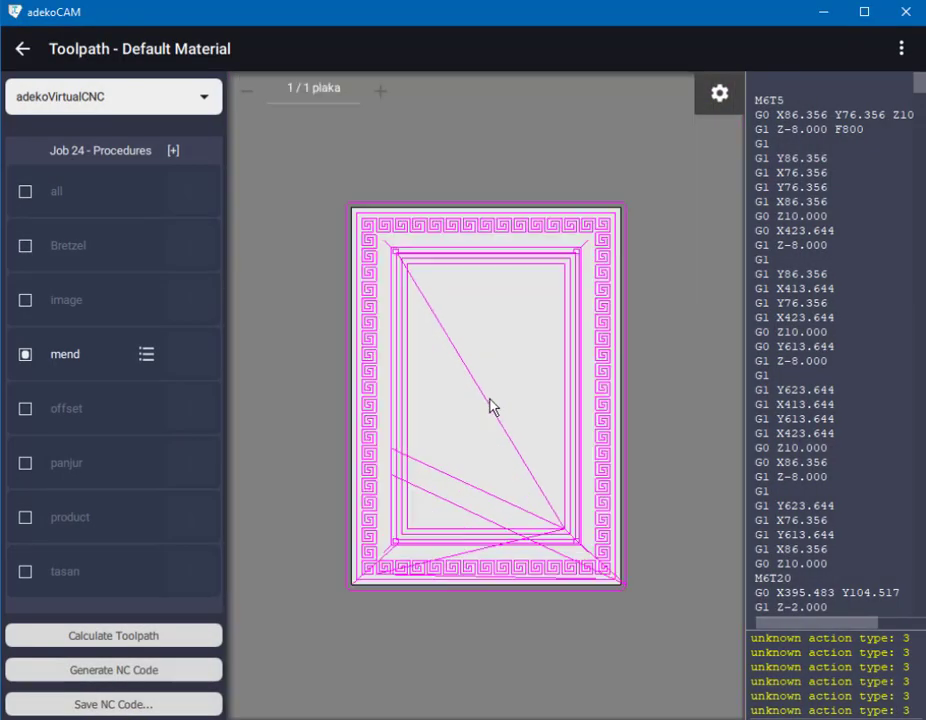
{"action": "right_click", "coordinate": [775, 362]}
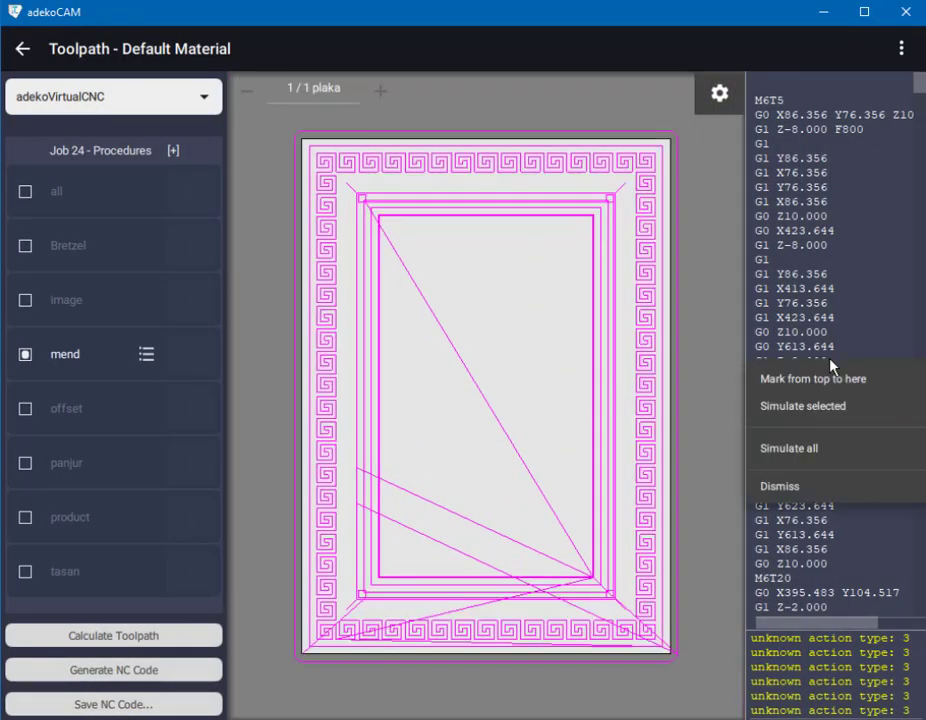
{"action": "left_click", "coordinate": [855, 455]}
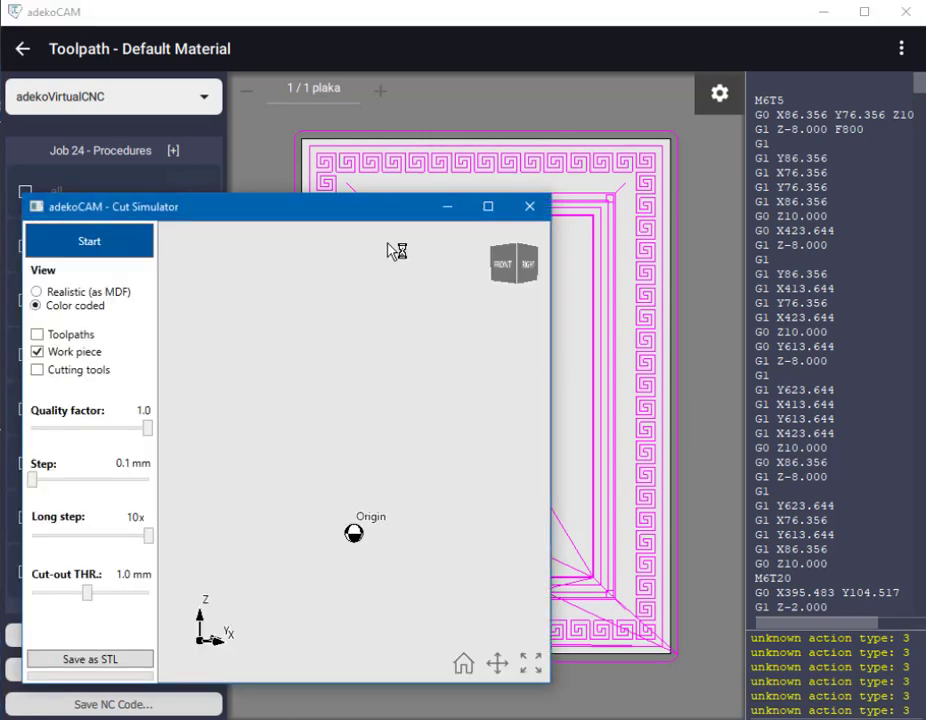
Reposition and enlarge the Cut Simulator, then run the frame panel simulation to Pass
{"action": "left_click_drag", "start_coordinate": [348, 205], "coordinate": [347, 38]}
{"action": "left_click_drag", "start_coordinate": [546, 516], "coordinate": [893, 690]}
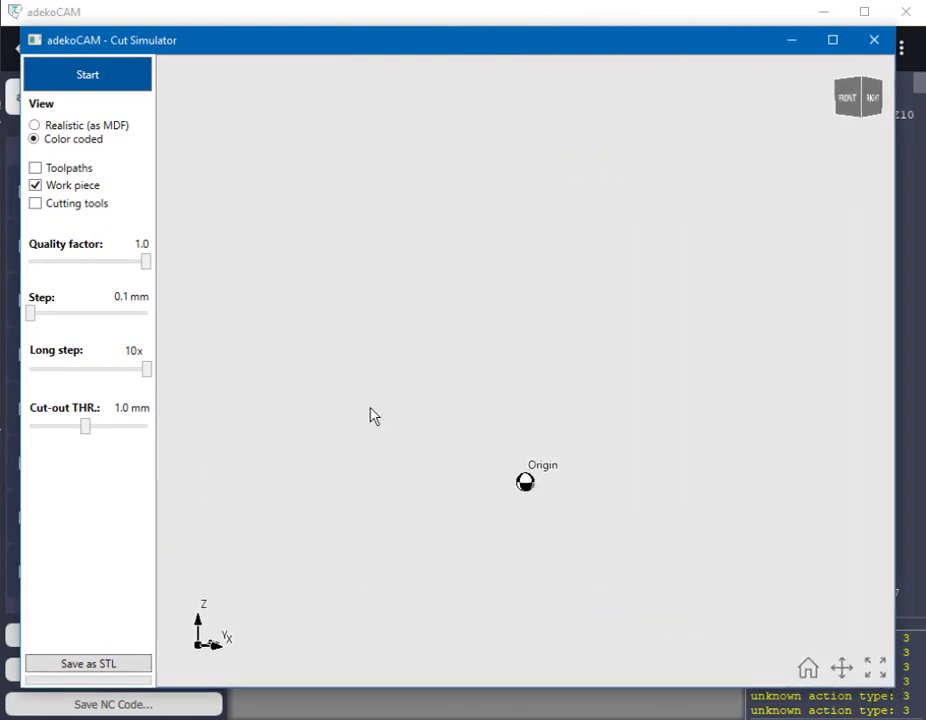
{"action": "left_click", "coordinate": [128, 80]}
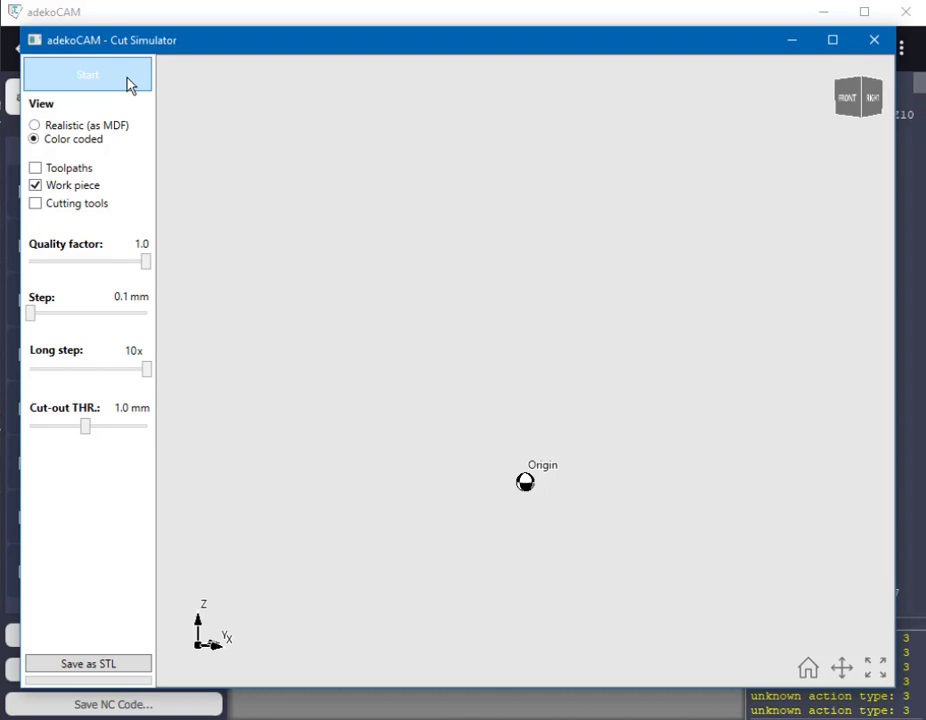
{"action": "left_click", "coordinate": [136, 84]}
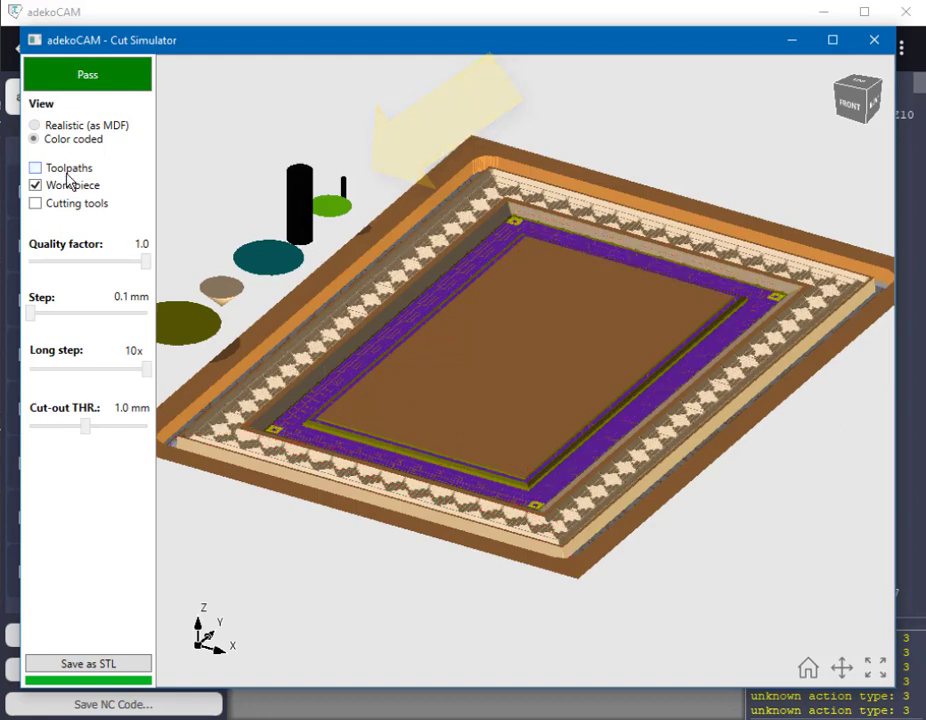
Display the toolpath lines together with the simulated workpiece
{"action": "left_click", "coordinate": [70, 189]}
{"action": "left_click", "coordinate": [66, 171]}
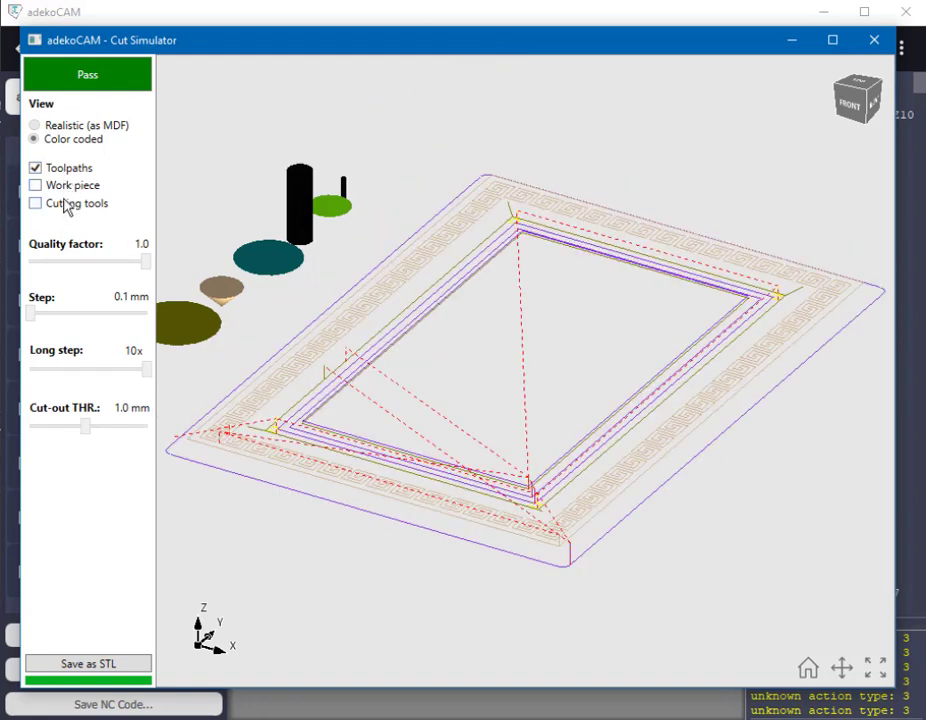
{"action": "left_click", "coordinate": [62, 190]}
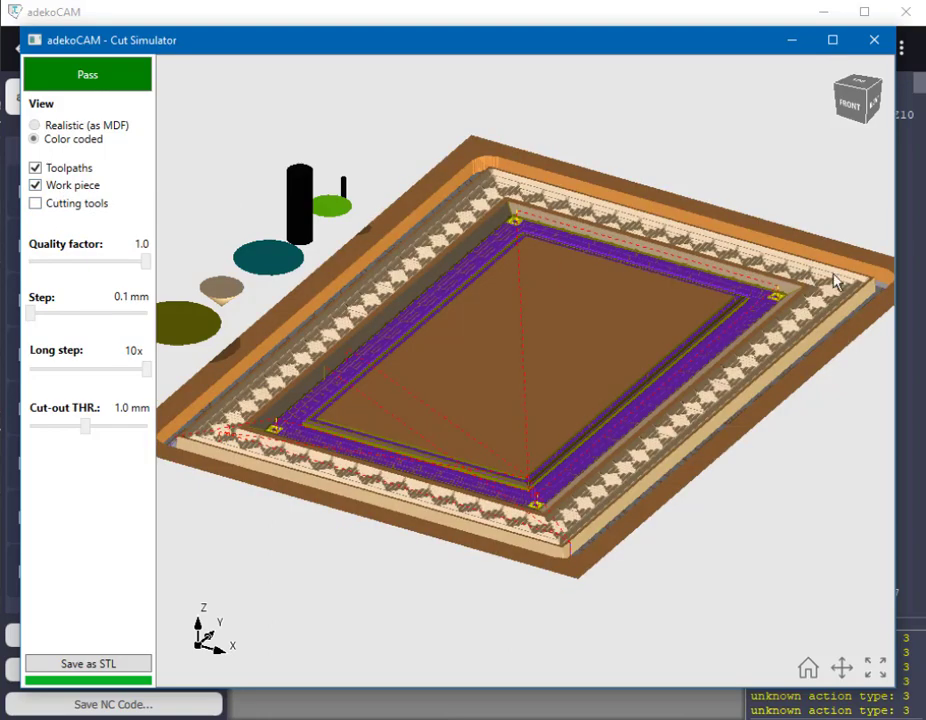
Zoom into a border corner and orbit it from a lower, oblique angle
{"action": "scroll", "coordinate": [837, 283], "scroll_direction": "up", "scroll_amount": 5}
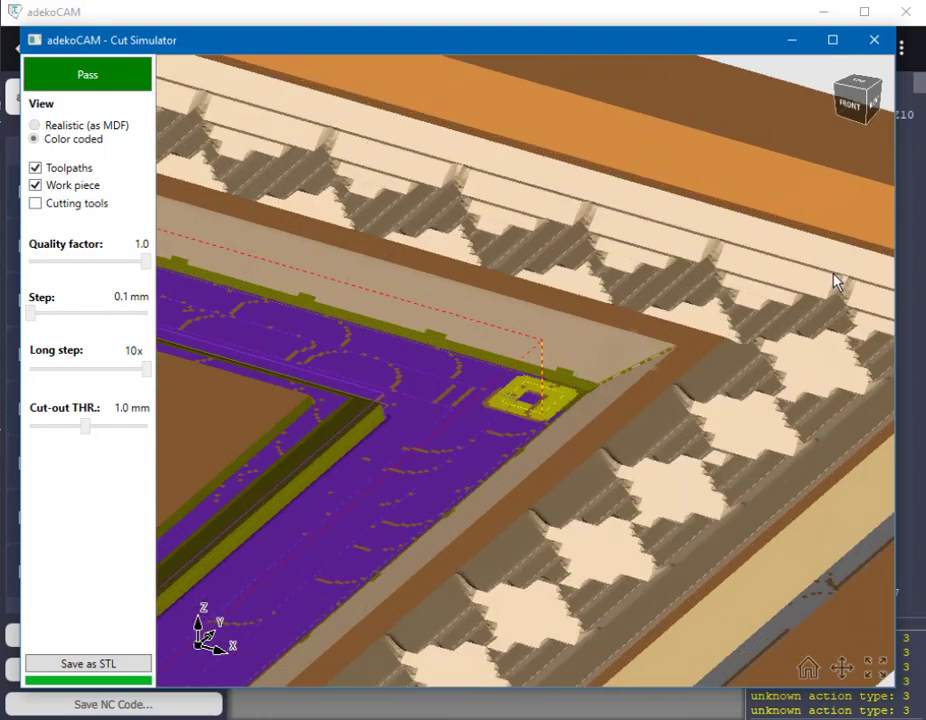
{"action": "left_click", "coordinate": [841, 667]}
{"action": "right_click_drag", "start_coordinate": [440, 442], "coordinate": [409, 447]}
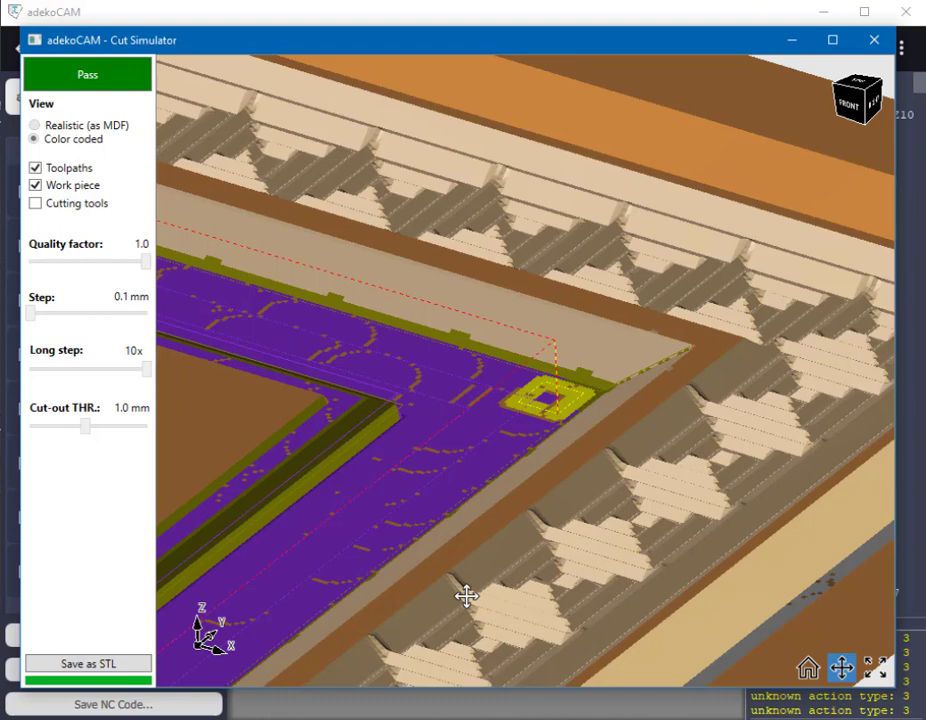
{"action": "right_click_drag", "start_coordinate": [382, 542], "coordinate": [356, 521]}
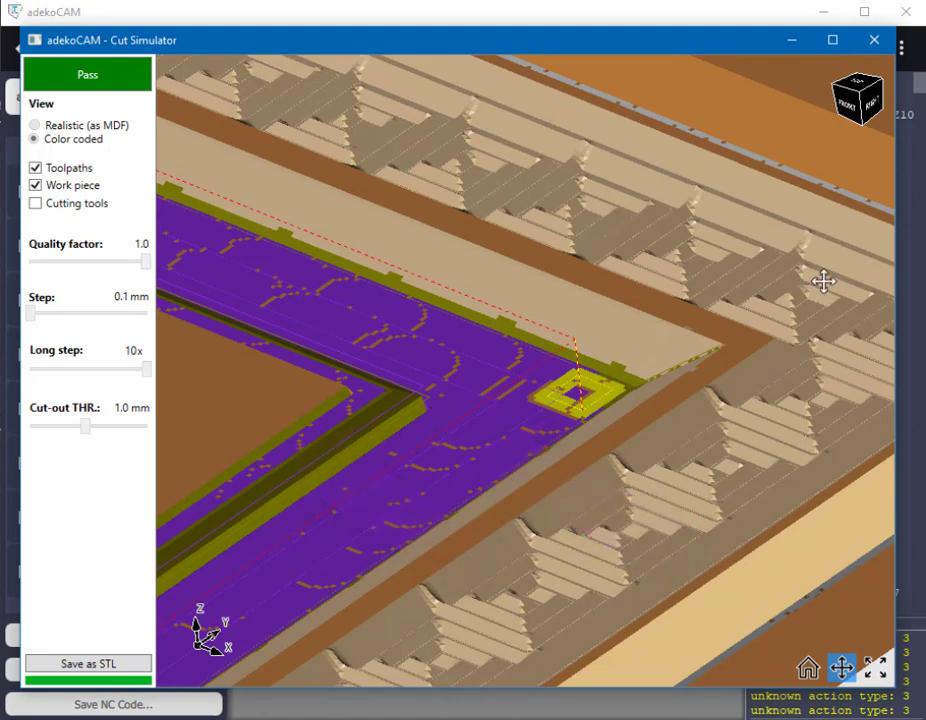
Close the simulator and relaunch Simulate all for the whole NC program
{"action": "left_click", "coordinate": [874, 40]}
{"action": "left_click", "coordinate": [835, 310]}
{"action": "left_click", "coordinate": [790, 414]}
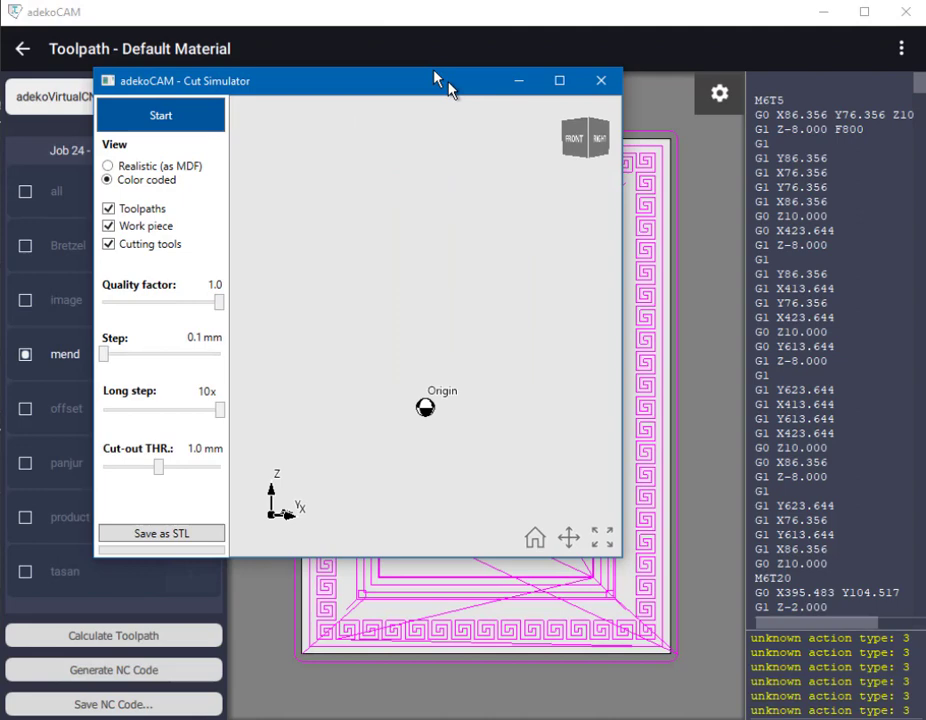
Switch to Realistic (as MDF), enlarge the window and start the simulation
{"action": "left_click_drag", "start_coordinate": [448, 88], "coordinate": [399, 60]}
{"action": "left_click", "coordinate": [125, 139]}
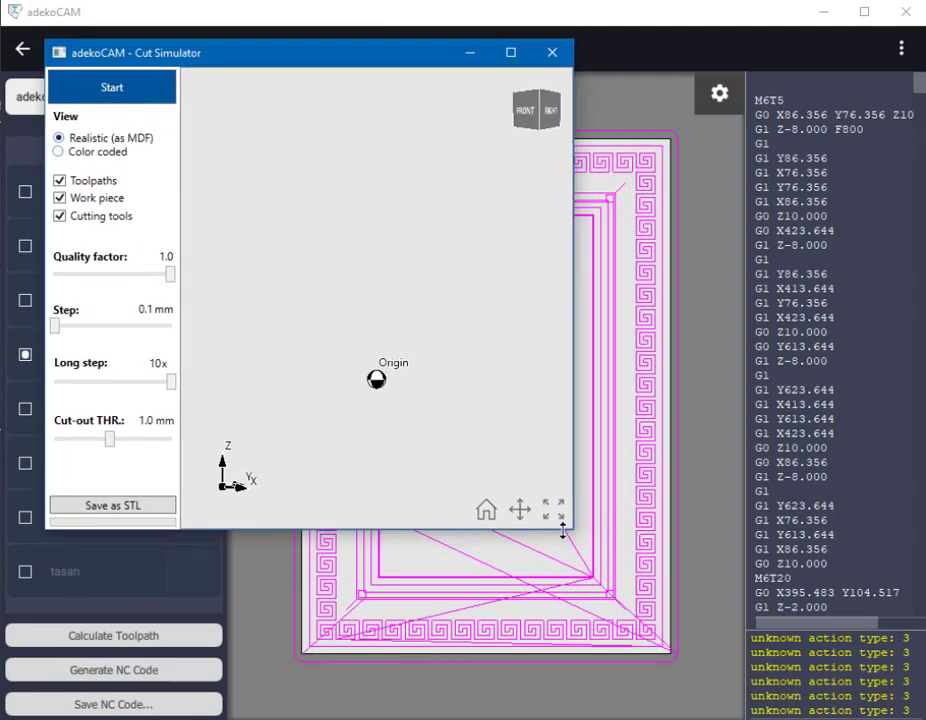
{"action": "left_click_drag", "start_coordinate": [581, 541], "coordinate": [900, 690]}
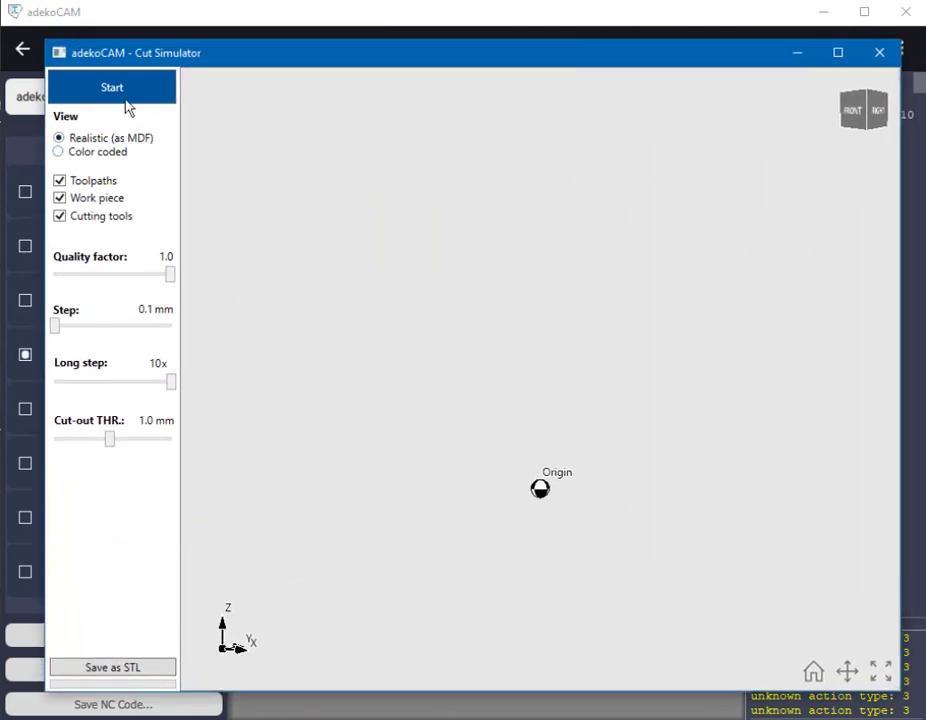
{"action": "left_click", "coordinate": [118, 95]}
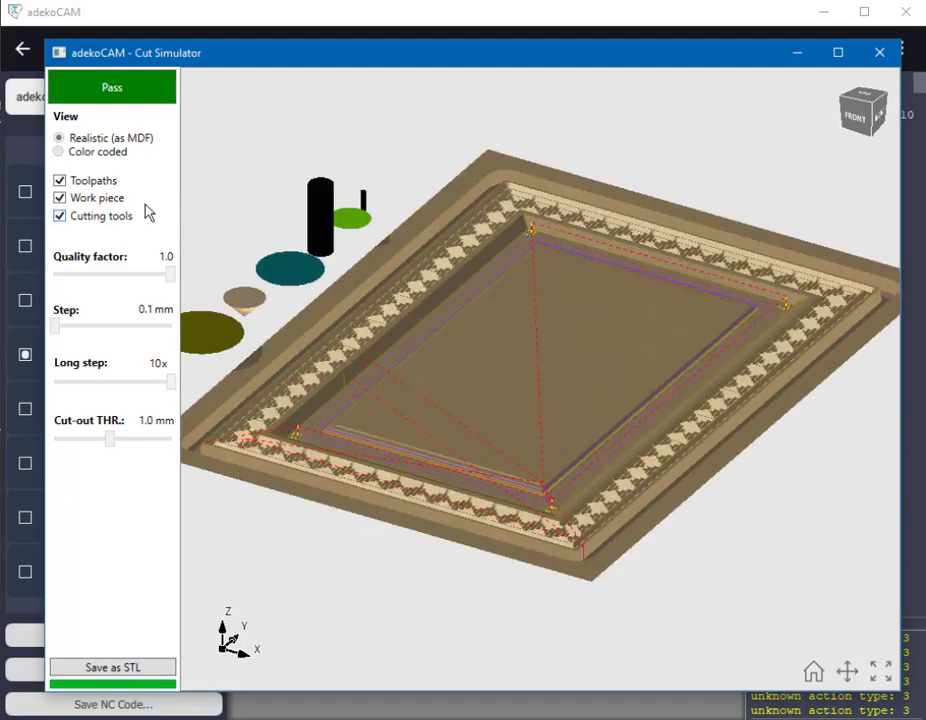
Hide the toolpaths, then zoom and orbit close to the carved Greek-key border
{"action": "left_click", "coordinate": [100, 181]}
{"action": "scroll", "coordinate": [805, 295], "scroll_direction": "up", "scroll_amount": 5}
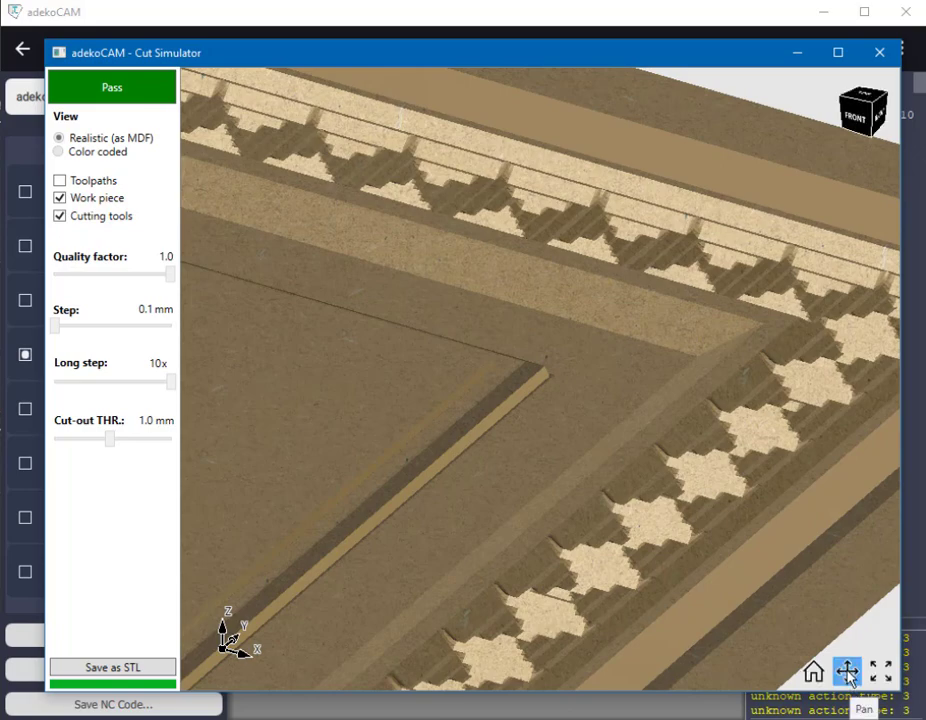
{"action": "left_click", "coordinate": [847, 673]}
{"action": "right_click_drag", "start_coordinate": [597, 399], "coordinate": [591, 372]}
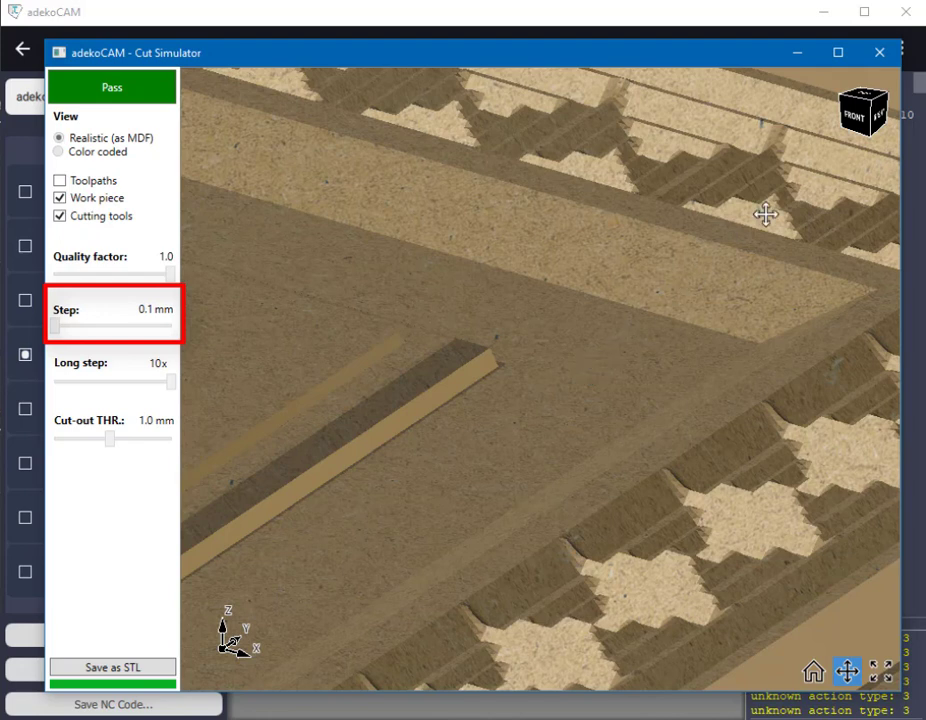
Reset to Home and view the whole panel from the top-front-right corner
{"action": "left_click", "coordinate": [813, 675]}
{"action": "left_click_drag", "start_coordinate": [854, 99], "coordinate": [870, 100]}
{"action": "left_click", "coordinate": [870, 100]}
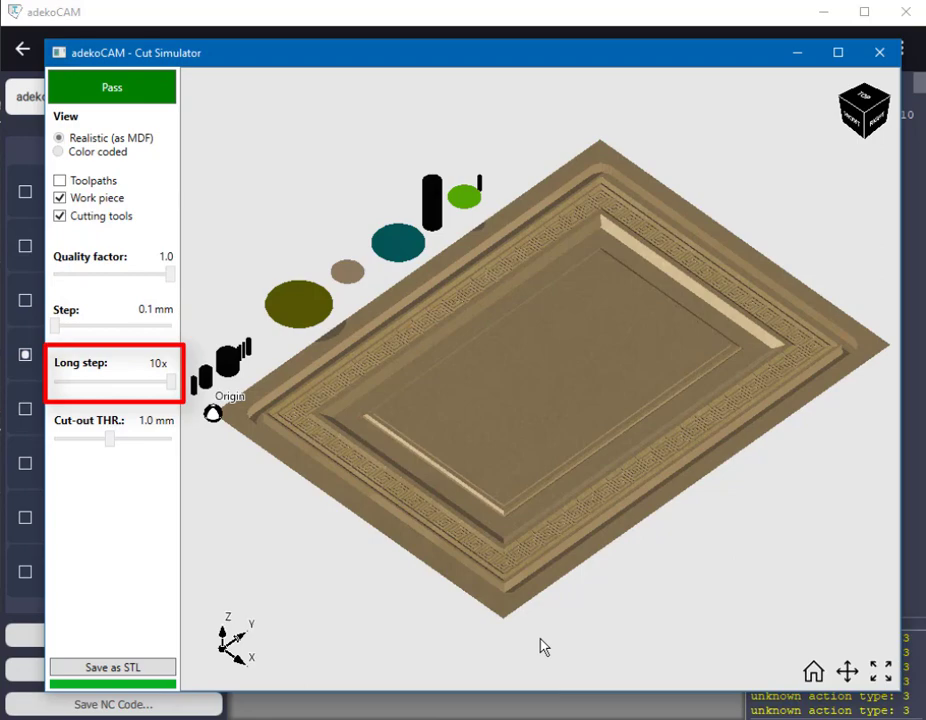
Zoom in and orbit around the Greek-key border corner
{"action": "scroll", "coordinate": [820, 340], "scroll_direction": "up", "scroll_amount": 5}
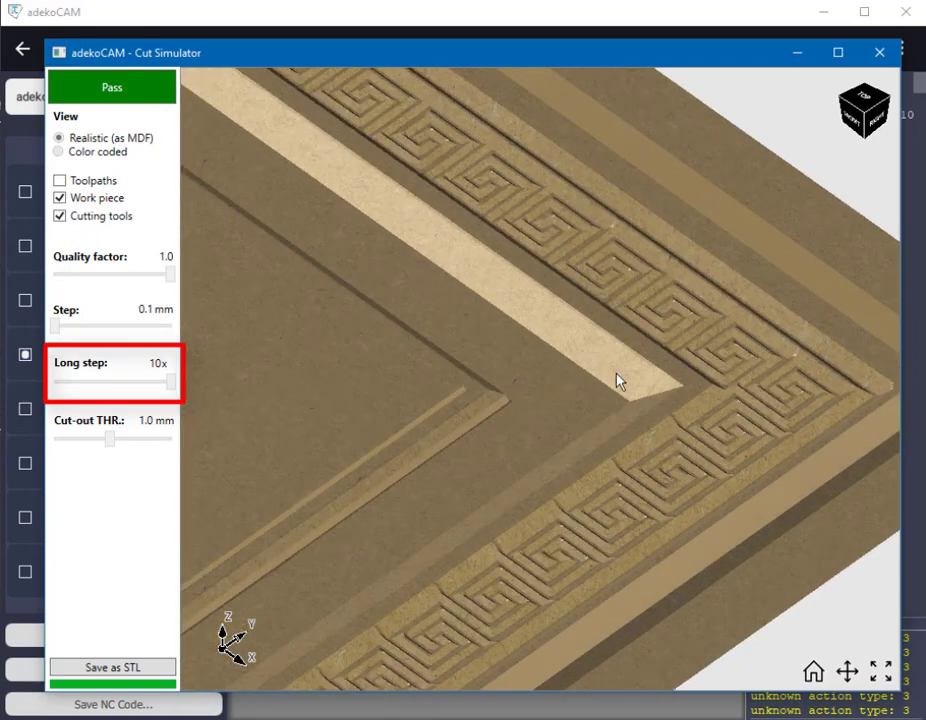
{"action": "scroll", "coordinate": [613, 390], "scroll_direction": "up", "scroll_amount": 5}
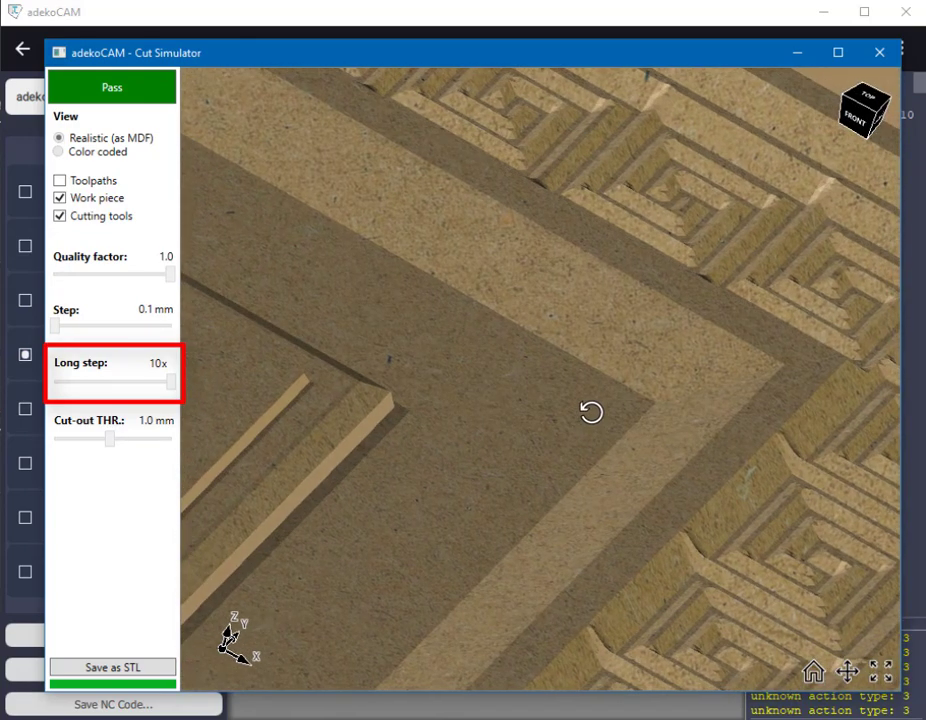
{"action": "right_click_drag", "start_coordinate": [591, 412], "coordinate": [544, 449]}
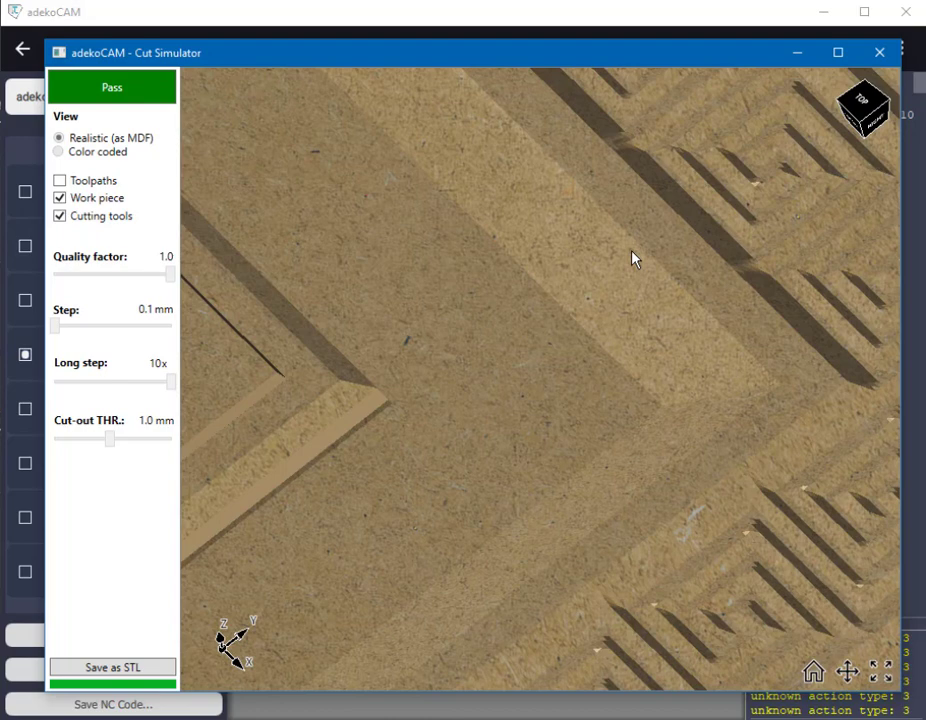
Close the simulator and open job 16's Body Material toolpath view
{"action": "left_click", "coordinate": [879, 52]}
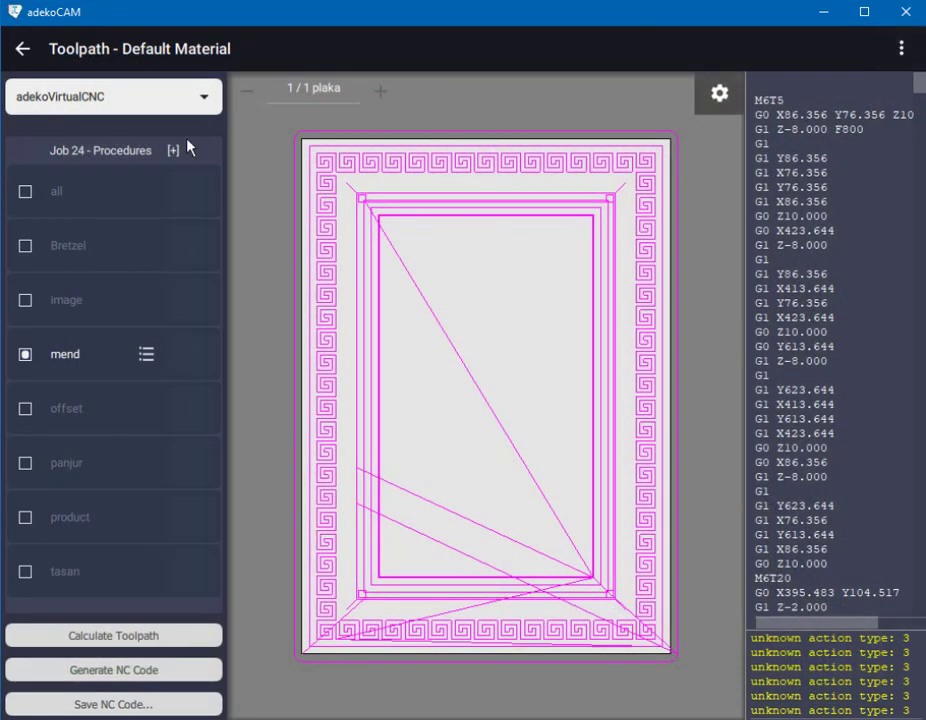
{"action": "left_click", "coordinate": [26, 49]}
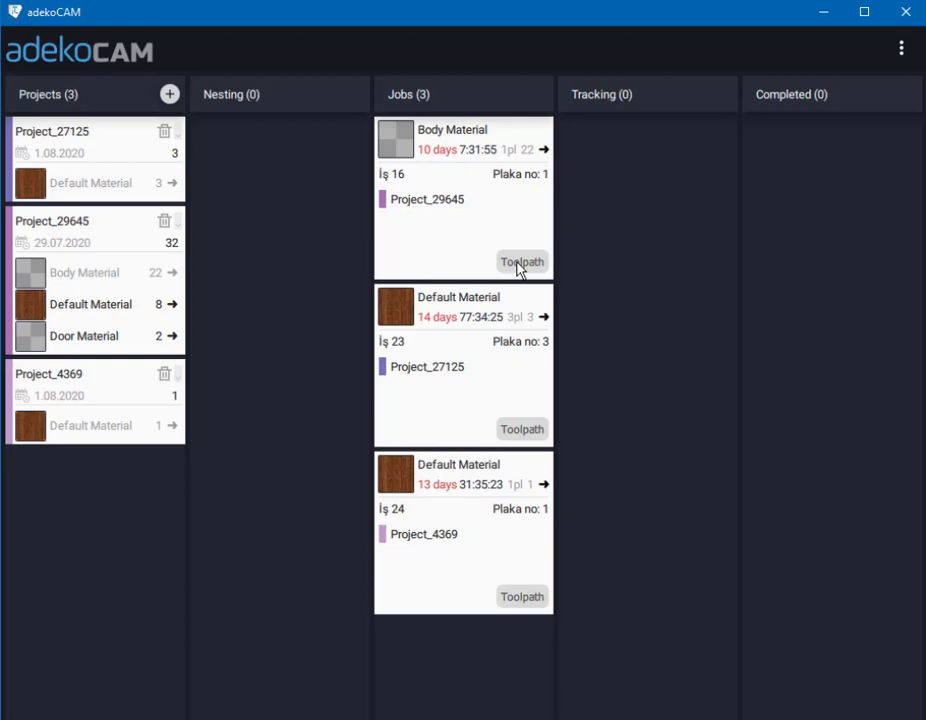
{"action": "left_click", "coordinate": [520, 263]}
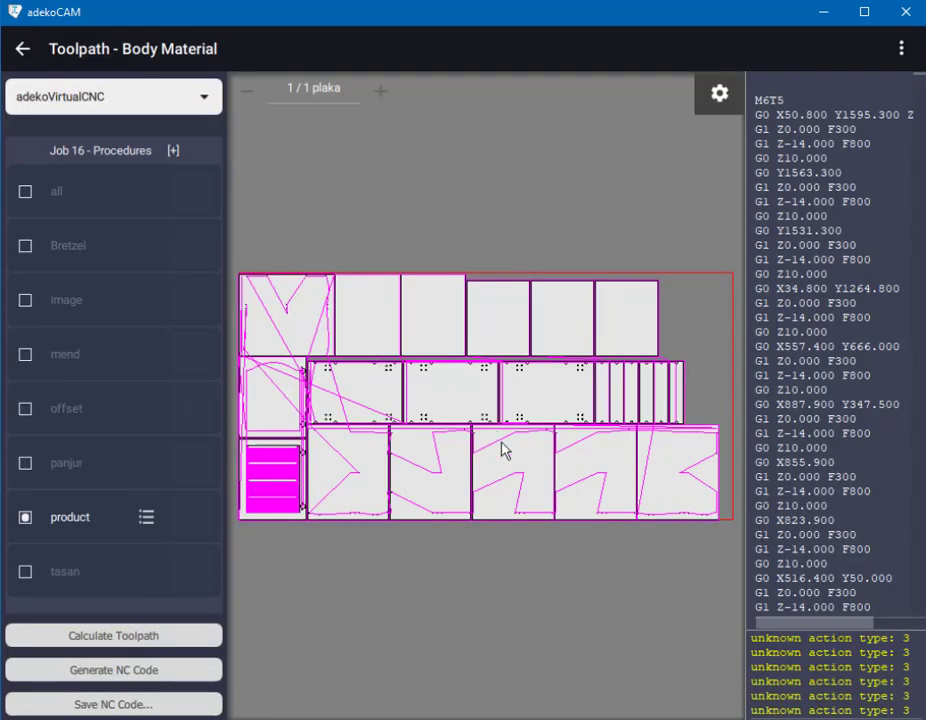
{"action": "left_click_drag", "start_coordinate": [503, 450], "coordinate": [760, 373]}
Launch Simulate all and enlarge the Cut Simulator window to nearly fill the screen
{"action": "right_click", "coordinate": [760, 366]}
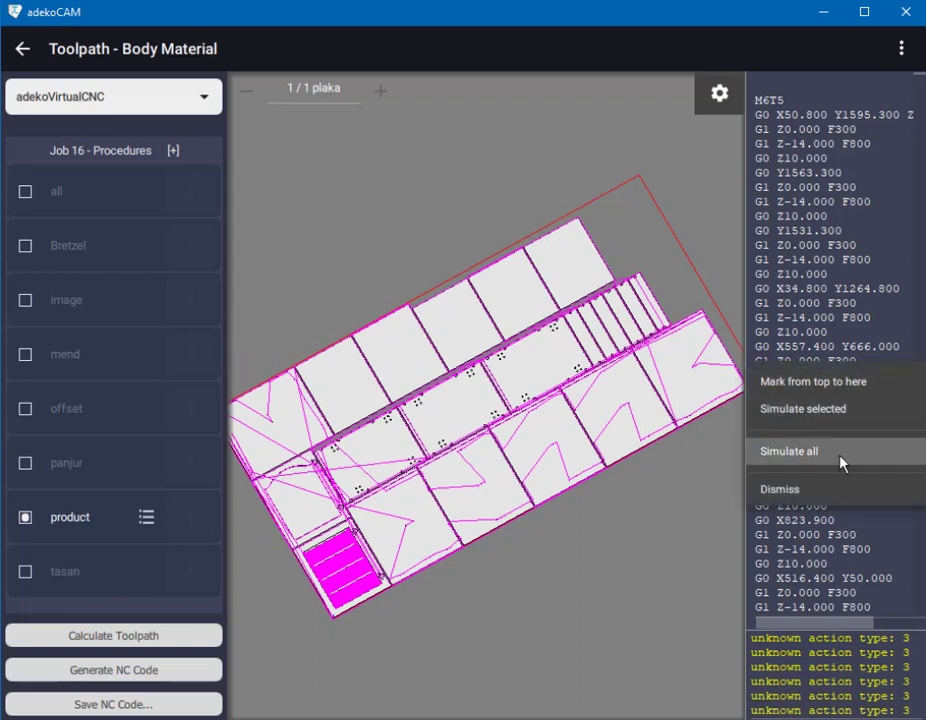
{"action": "left_click", "coordinate": [841, 508]}
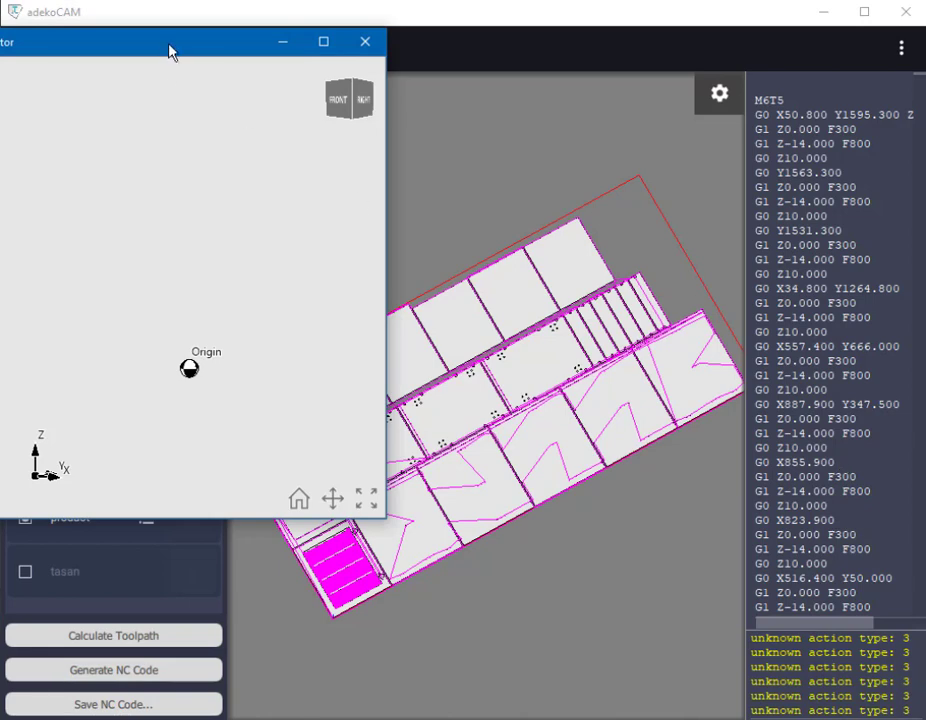
{"action": "left_click_drag", "start_coordinate": [171, 52], "coordinate": [333, 36]}
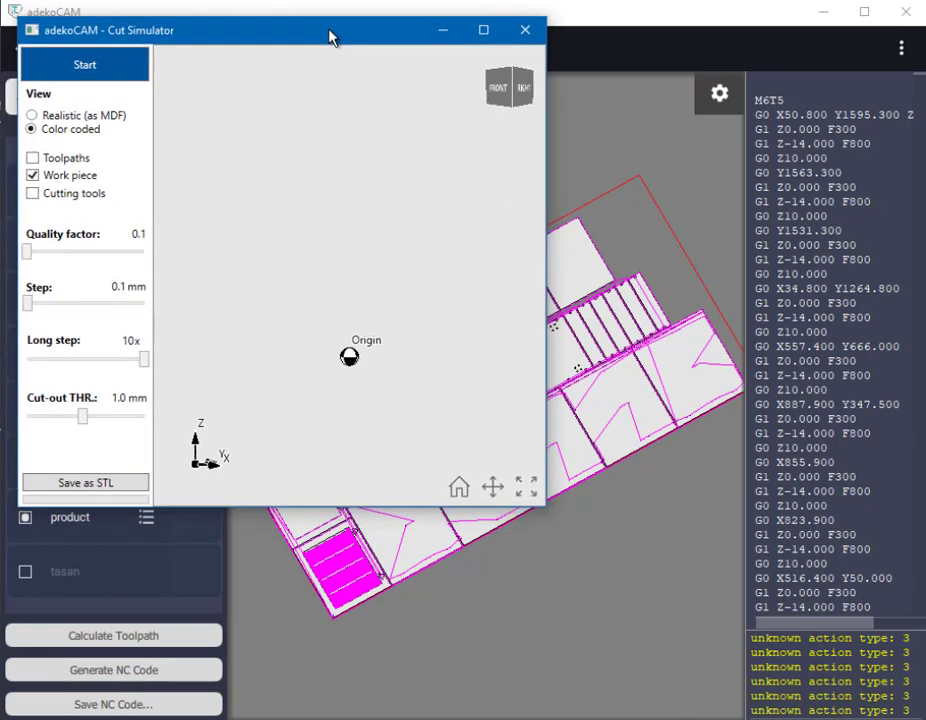
{"action": "left_click_drag", "start_coordinate": [552, 515], "coordinate": [905, 704]}
Run the nested sheet simulation, then orbit, zoom and pan to inspect the cuts
{"action": "left_click", "coordinate": [136, 67]}
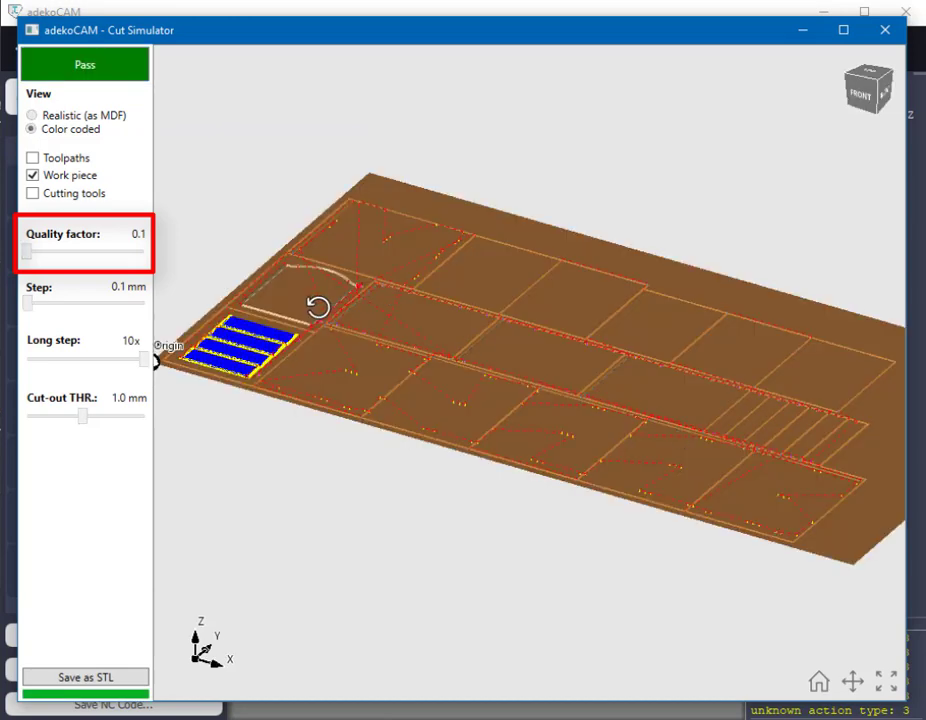
{"action": "mouse_move", "coordinate": [314, 306]}
{"action": "middle_mouse_down"}
{"action": "mouse_move", "coordinate": [325, 347]}
{"action": "mouse_move", "coordinate": [318, 327]}
{"action": "middle_mouse_up"}
{"action": "scroll", "coordinate": [318, 327], "scroll_direction": "up", "scroll_amount": 5}
{"action": "left_click", "coordinate": [851, 680]}
{"action": "middle_click_drag", "start_coordinate": [459, 428], "coordinate": [465, 476]}
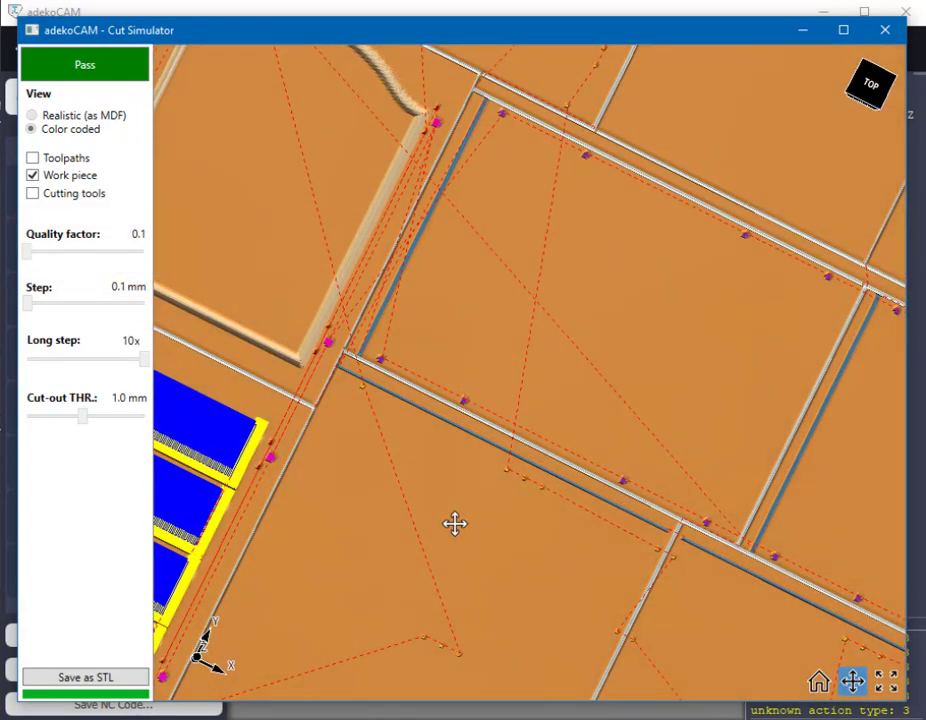
{"action": "scroll", "coordinate": [453, 515], "scroll_direction": "down", "scroll_amount": 3}
{"action": "scroll", "coordinate": [450, 511], "scroll_direction": "up", "scroll_amount": 3}
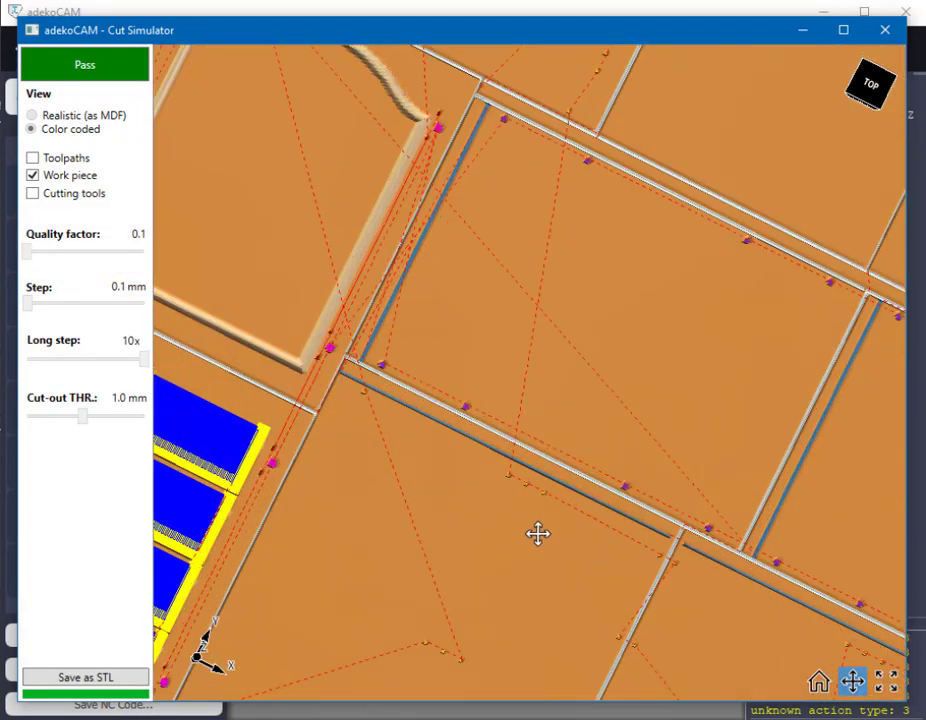
{"action": "mouse_move", "coordinate": [537, 533]}
{"action": "middle_mouse_down"}
{"action": "mouse_move", "coordinate": [541, 513]}
{"action": "mouse_move", "coordinate": [550, 540]}
{"action": "middle_mouse_up"}
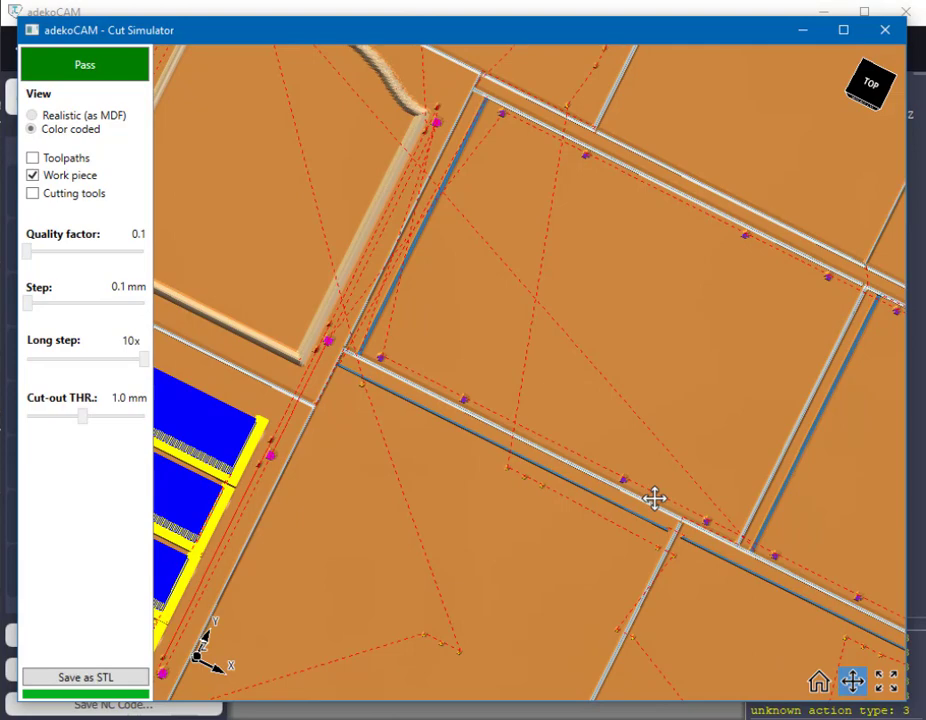
Pan across the sheet past the blue-striped panels and the raised frame piece
{"action": "left_click_drag", "start_coordinate": [655, 498], "coordinate": [809, 560]}
{"action": "left_click_drag", "start_coordinate": [735, 360], "coordinate": [647, 393]}
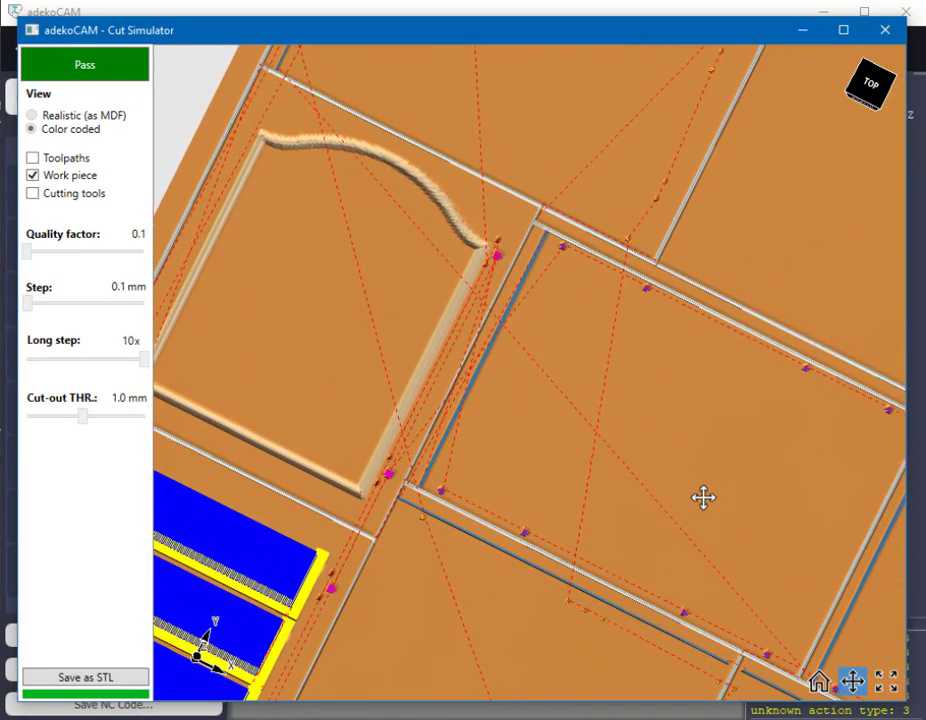
{"action": "left_click_drag", "start_coordinate": [703, 496], "coordinate": [492, 314]}
{"action": "left_click_drag", "start_coordinate": [736, 463], "coordinate": [562, 290]}
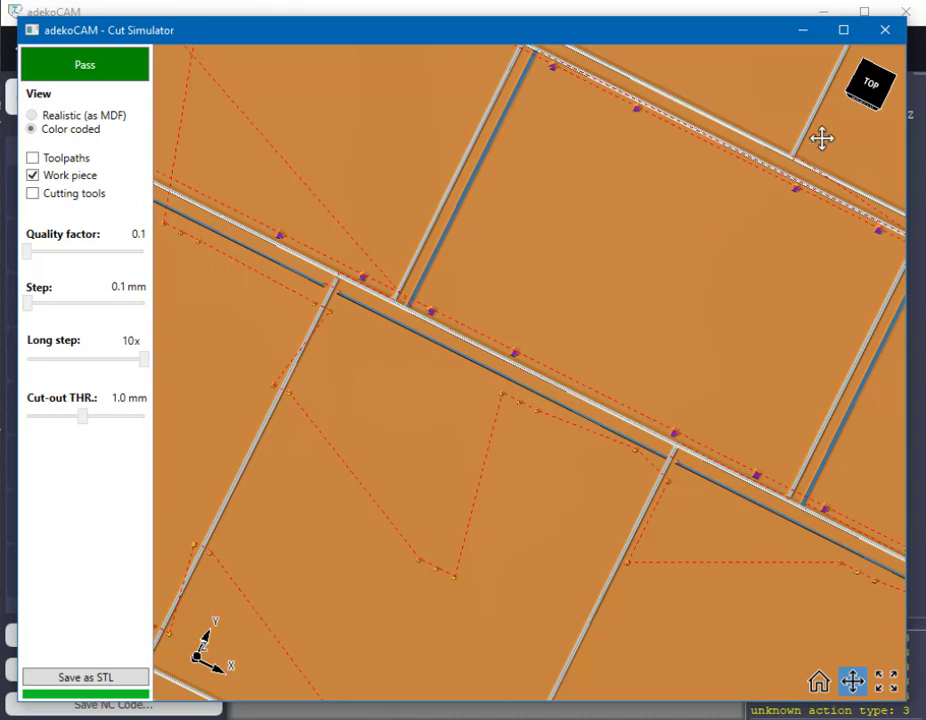
Check the sheet from Top, Home and isometric views, then close the simulator
{"action": "left_click", "coordinate": [872, 86]}
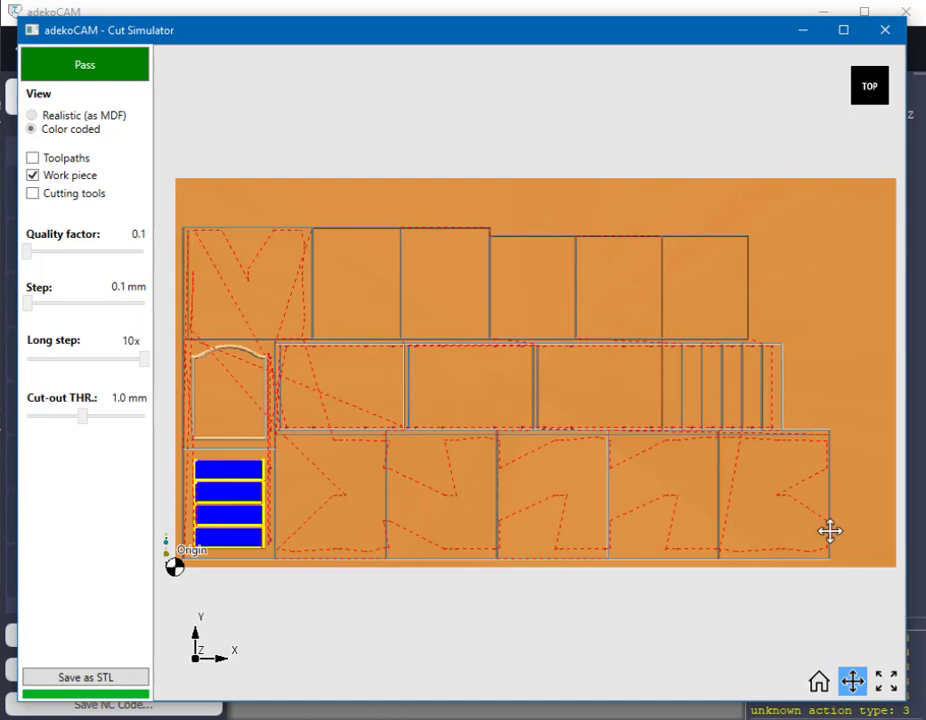
{"action": "left_click", "coordinate": [818, 681]}
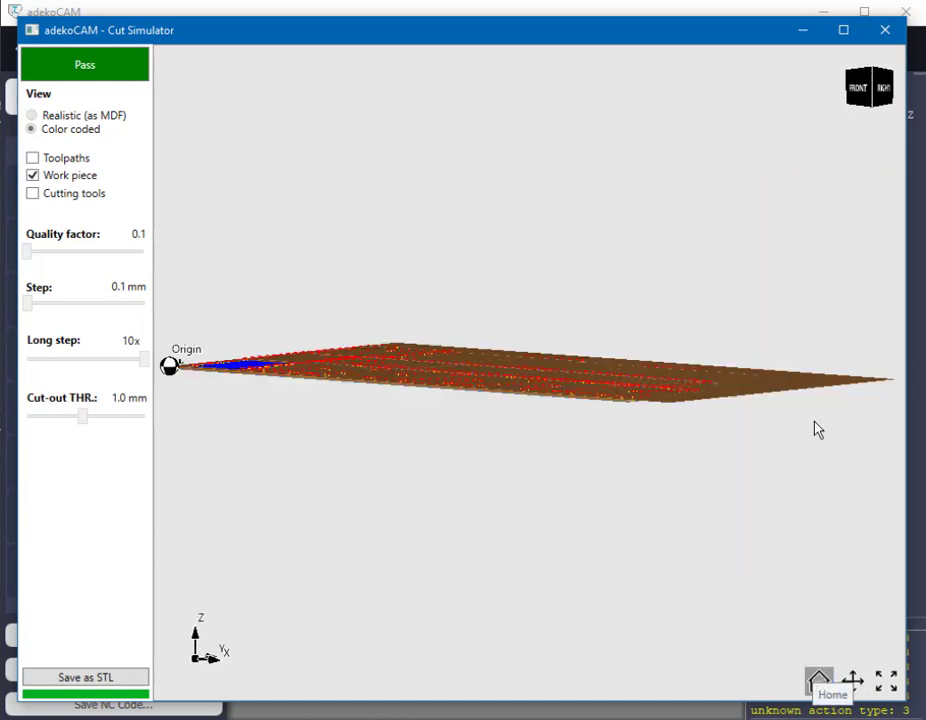
{"action": "left_click", "coordinate": [871, 76]}
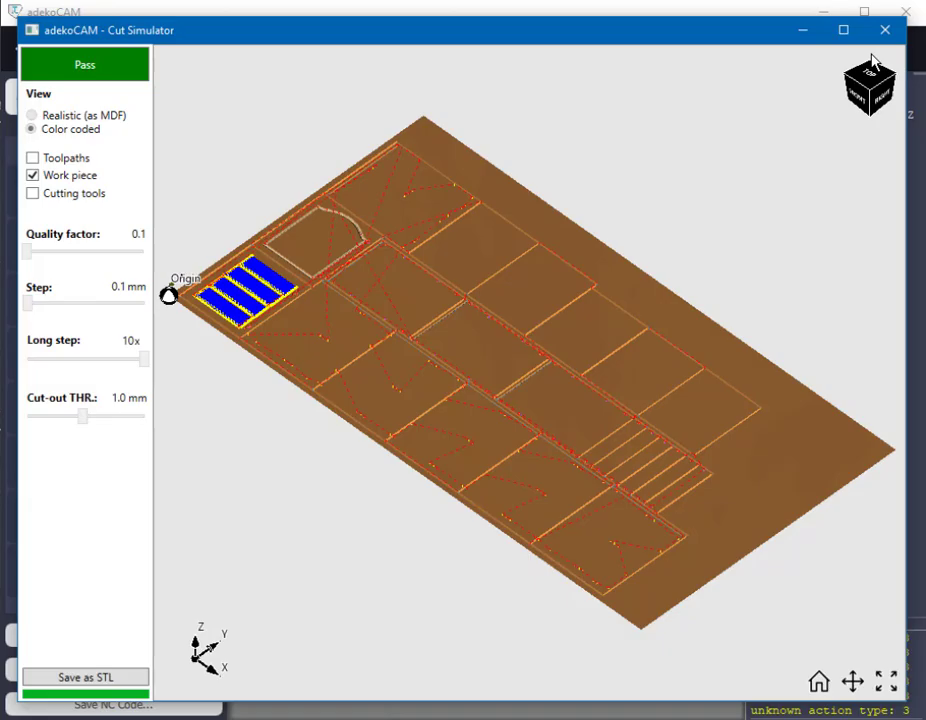
{"action": "left_click", "coordinate": [885, 29]}
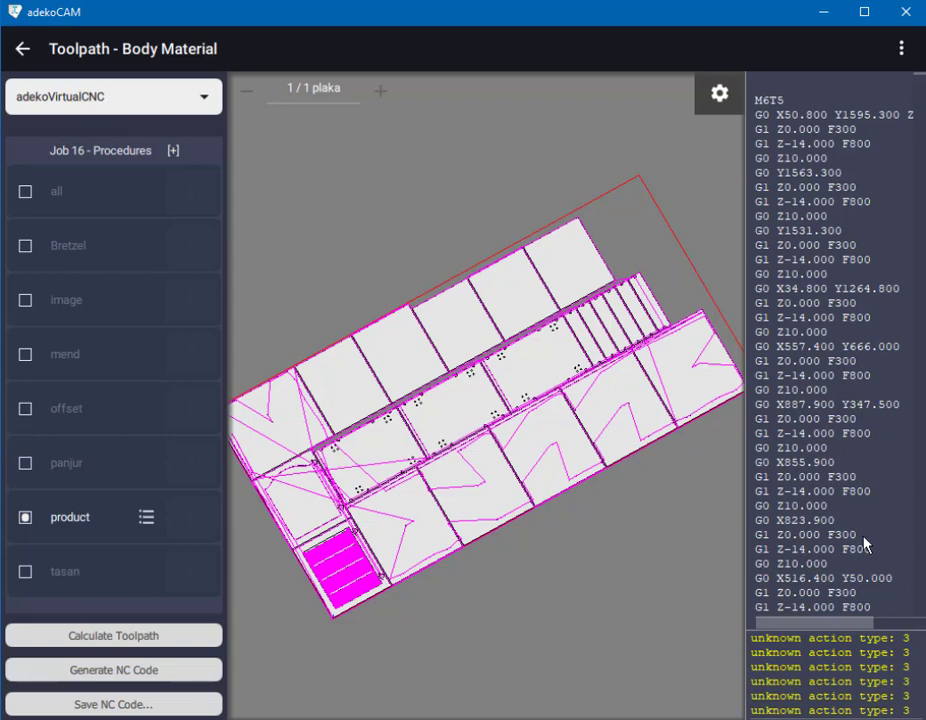
Mark the NC code from the top (M6T5) down to the chosen line
{"action": "left_click_drag", "start_coordinate": [877, 558], "coordinate": [759, 110]}
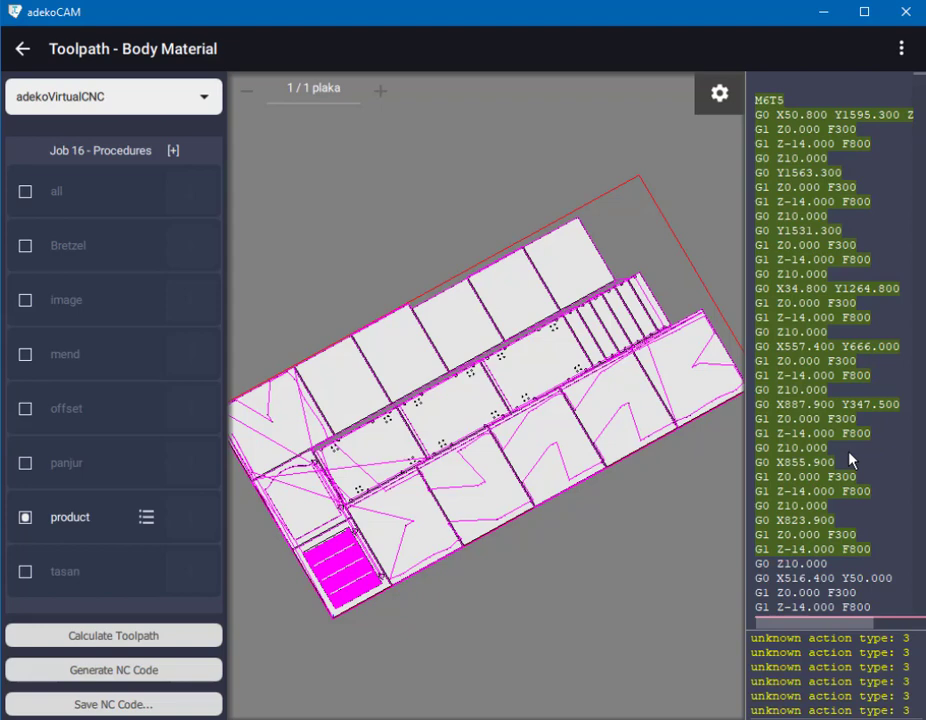
{"action": "right_click", "coordinate": [878, 558]}
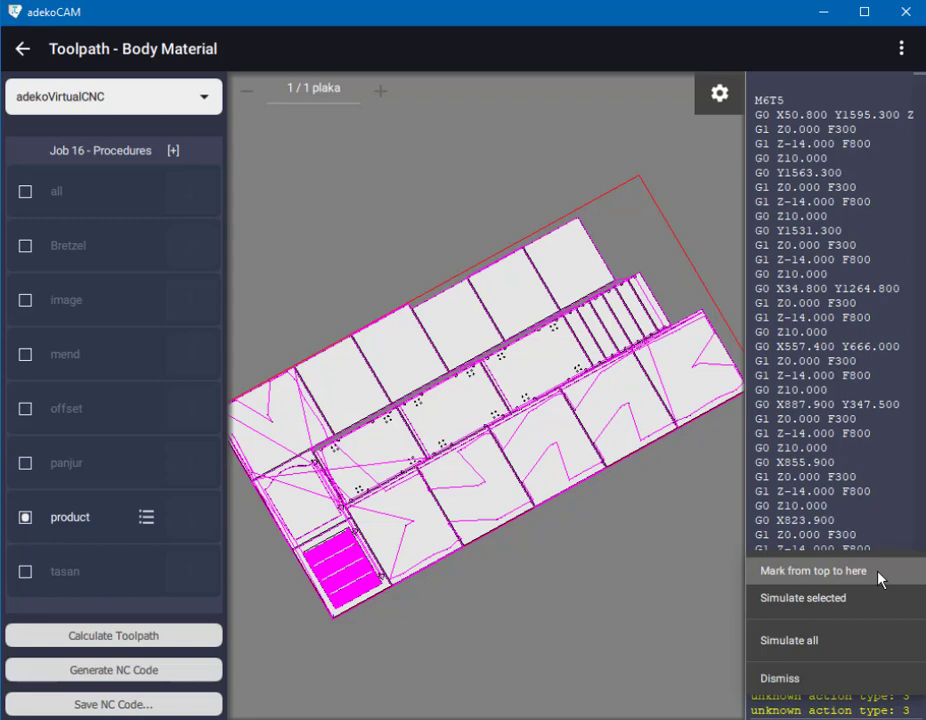
{"action": "left_click", "coordinate": [880, 578]}
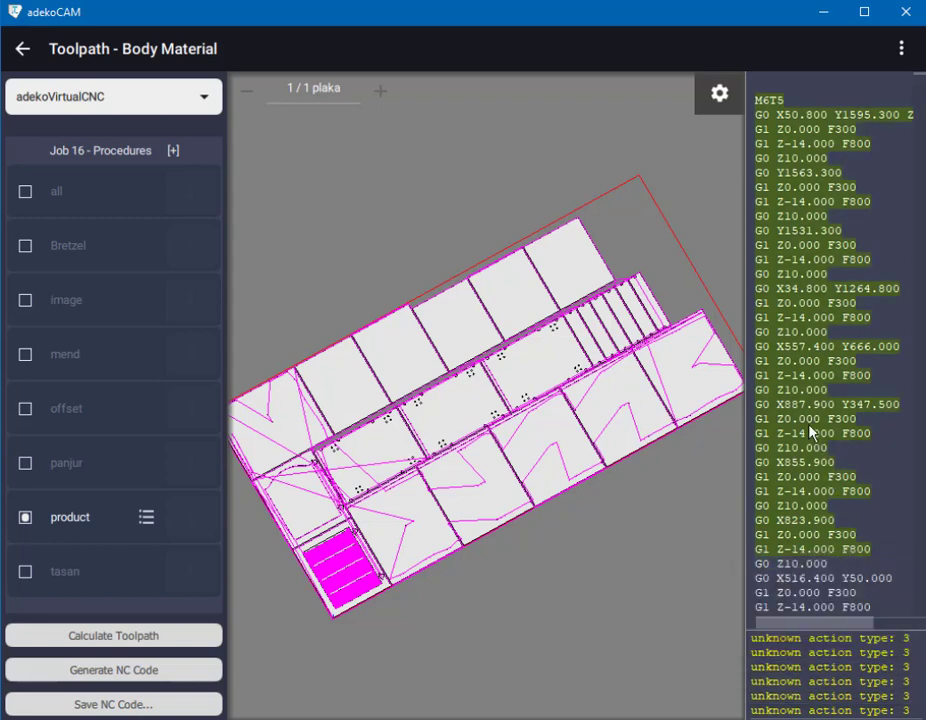
Simulate only the marked lines in an enlarged Cut Simulator and start it
{"action": "right_click", "coordinate": [830, 550]}
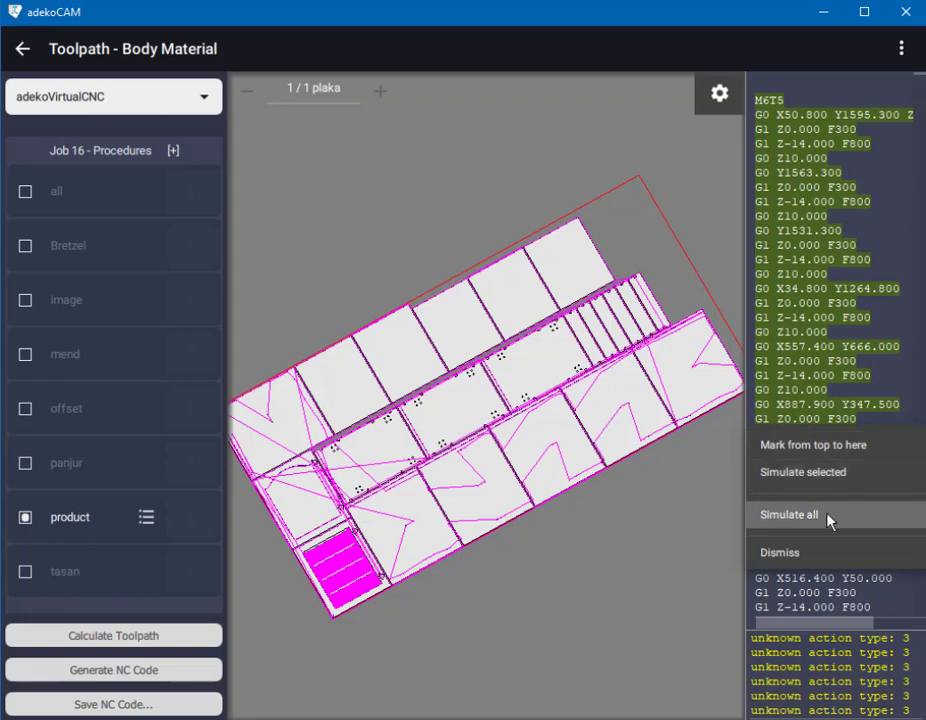
{"action": "left_click", "coordinate": [868, 478]}
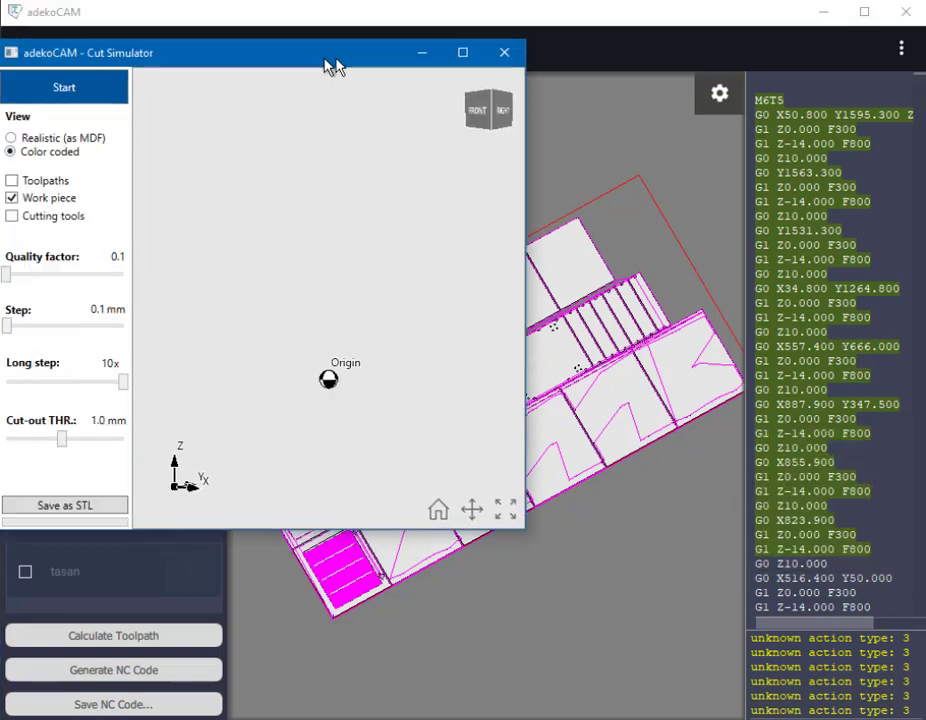
{"action": "left_click_drag", "start_coordinate": [331, 62], "coordinate": [351, 36]}
{"action": "left_click_drag", "start_coordinate": [552, 515], "coordinate": [906, 692]}
{"action": "left_click", "coordinate": [92, 66]}
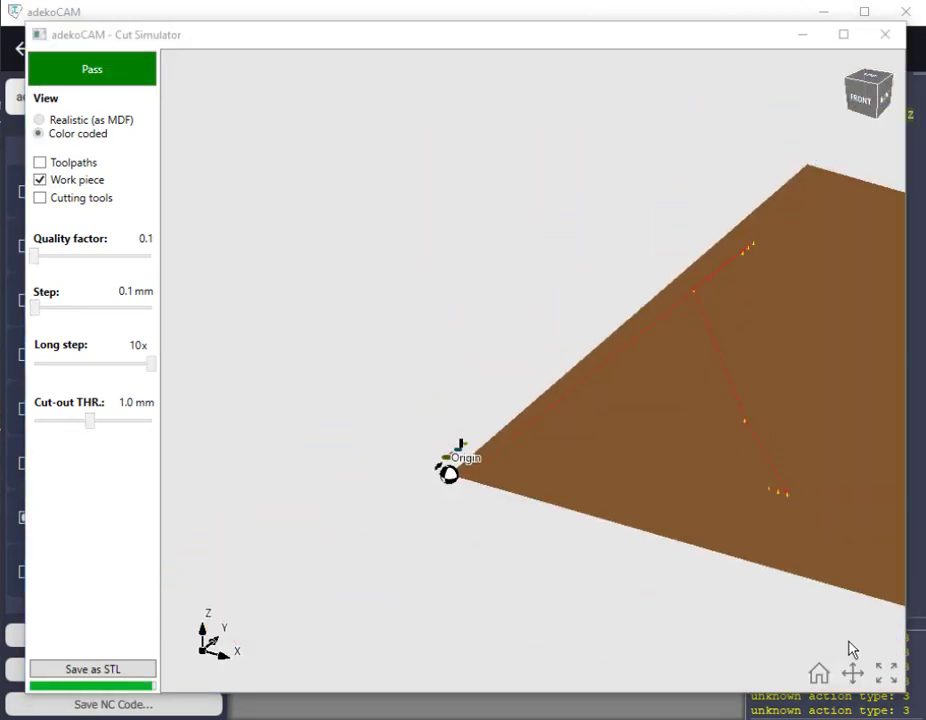
View the sheet's origin corner from the top, close the simulator, and open the layer list
{"action": "left_click", "coordinate": [852, 672]}
{"action": "left_click_drag", "start_coordinate": [784, 476], "coordinate": [616, 467]}
{"action": "left_click", "coordinate": [868, 83]}
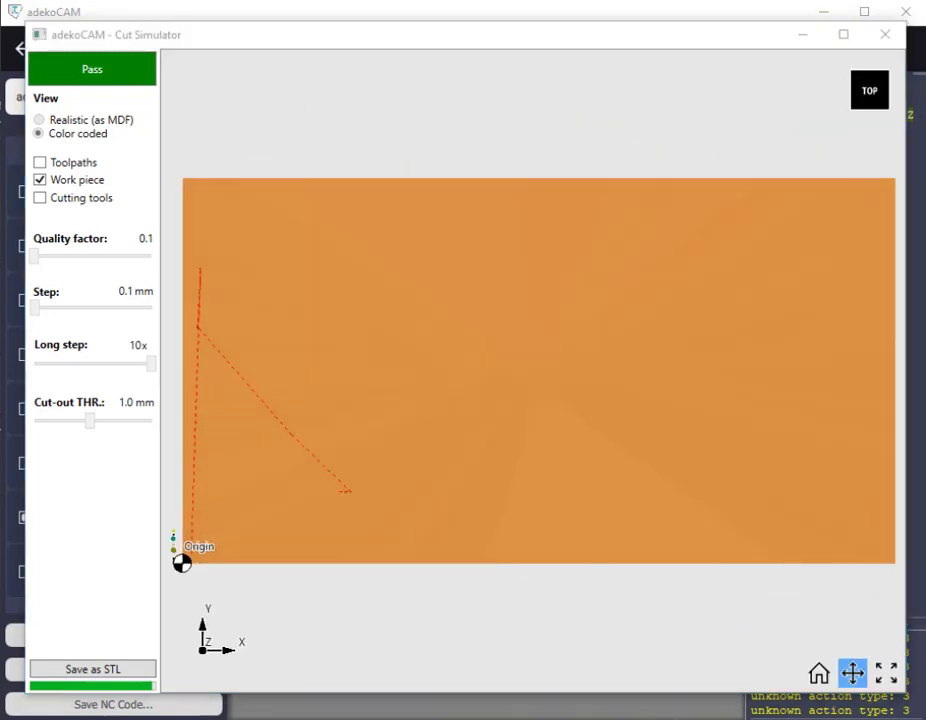
{"action": "left_click", "coordinate": [884, 40]}
{"action": "left_click", "coordinate": [146, 517]}
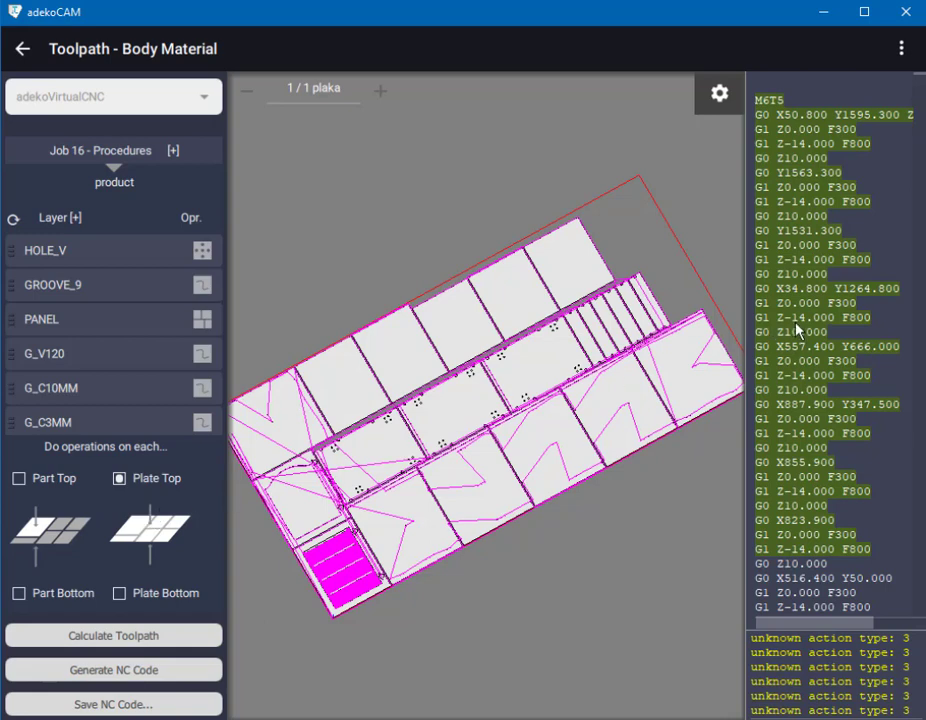
Turn off the G_C3MM, G_C10MM, G_V120, GROOVE_9 and HOLE_V layers
{"action": "left_click", "coordinate": [13, 219]}
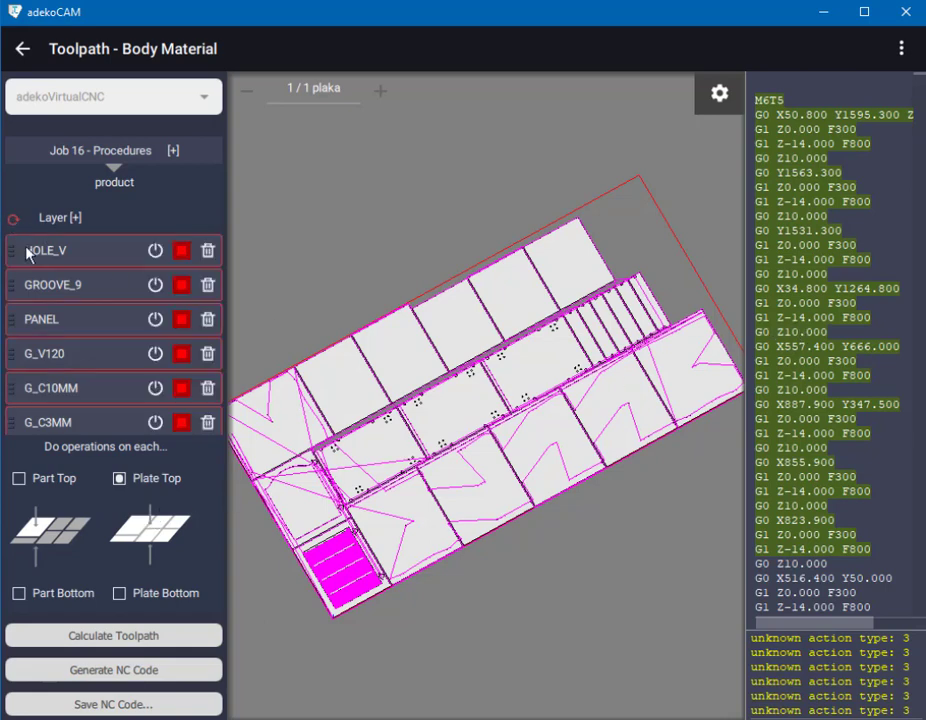
{"action": "left_click", "coordinate": [155, 422]}
{"action": "left_click", "coordinate": [155, 388]}
{"action": "left_click", "coordinate": [155, 353]}
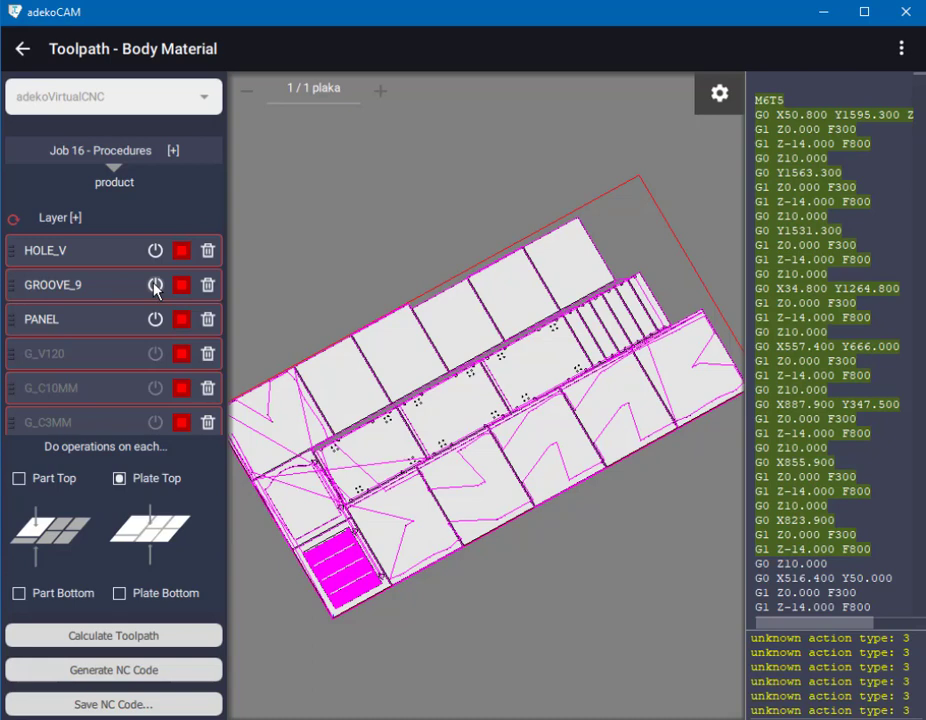
{"action": "left_click", "coordinate": [155, 285]}
{"action": "left_click", "coordinate": [155, 251]}
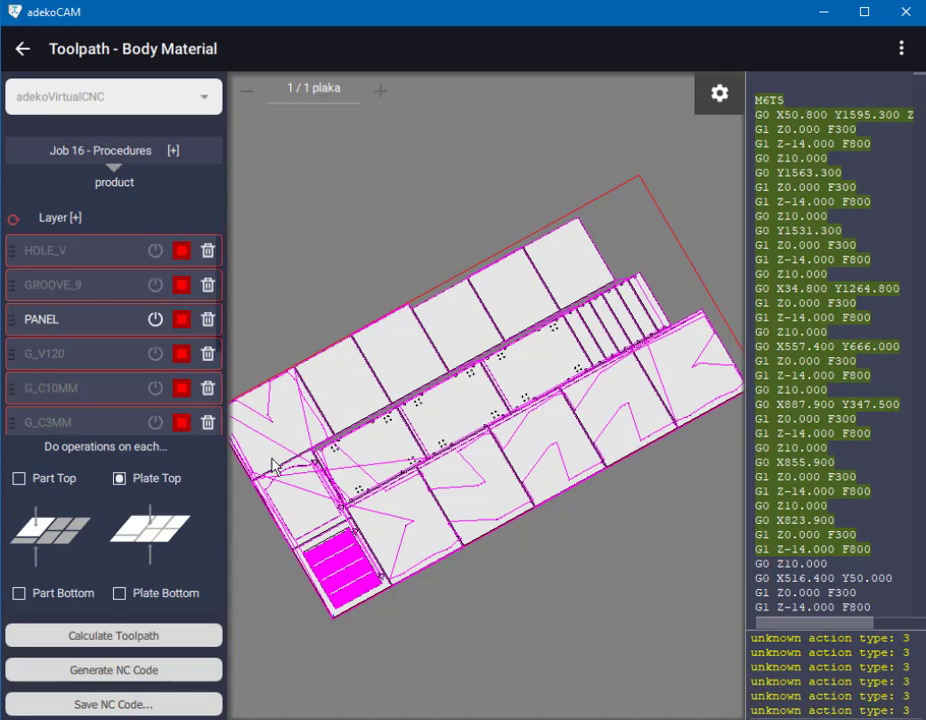
Turn those layers back on and drag PANEL to the top of the layer order
{"action": "left_click", "coordinate": [155, 422]}
{"action": "left_click", "coordinate": [155, 388]}
{"action": "left_click", "coordinate": [155, 353]}
{"action": "left_click", "coordinate": [155, 285]}
{"action": "left_click", "coordinate": [155, 250]}
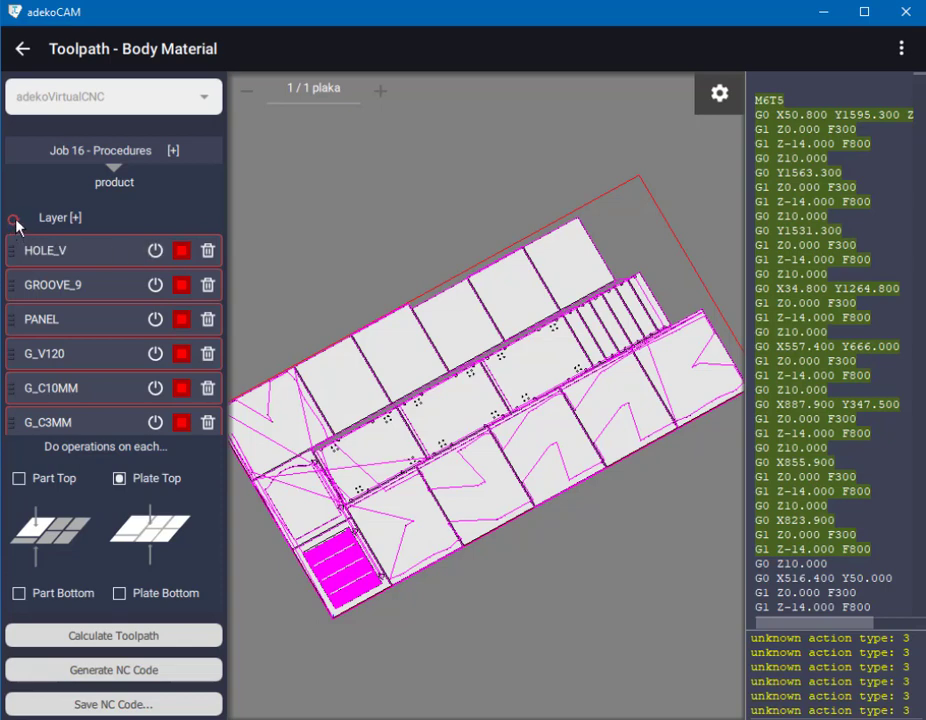
{"action": "left_click", "coordinate": [13, 219]}
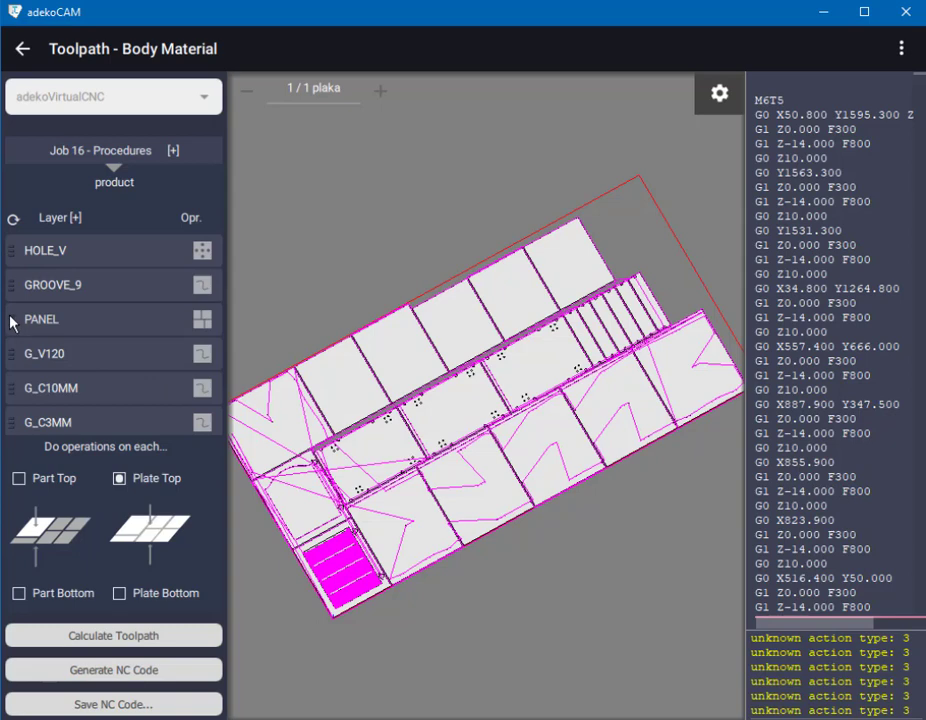
{"action": "left_click_drag", "start_coordinate": [10, 320], "coordinate": [6, 239]}
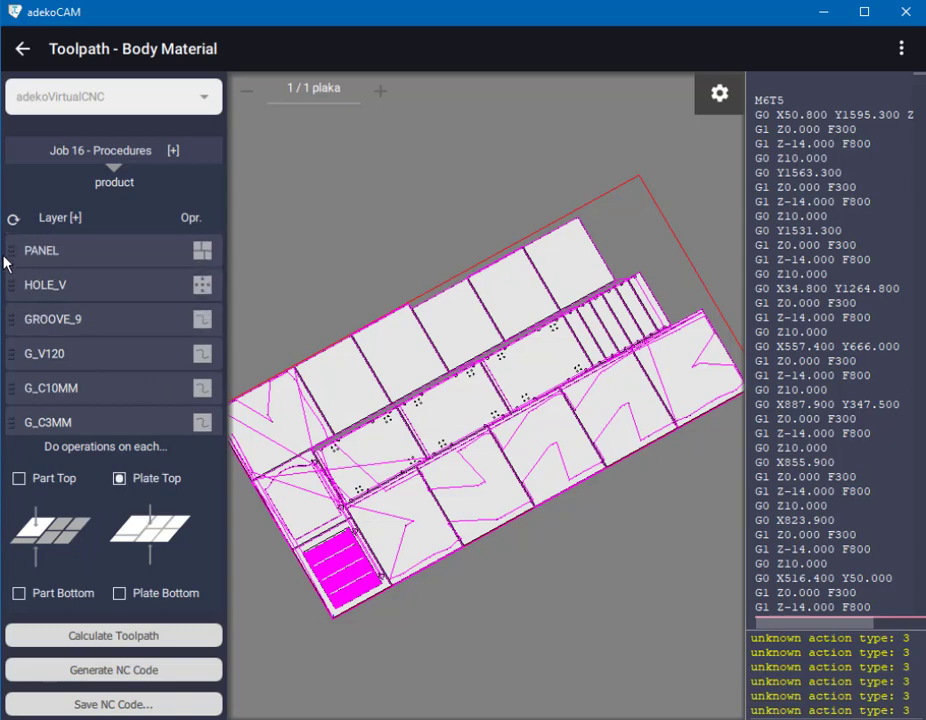
Recalculate the toolpath and generate NC code for the reordered layers, widening the code panel
{"action": "left_click", "coordinate": [78, 638]}
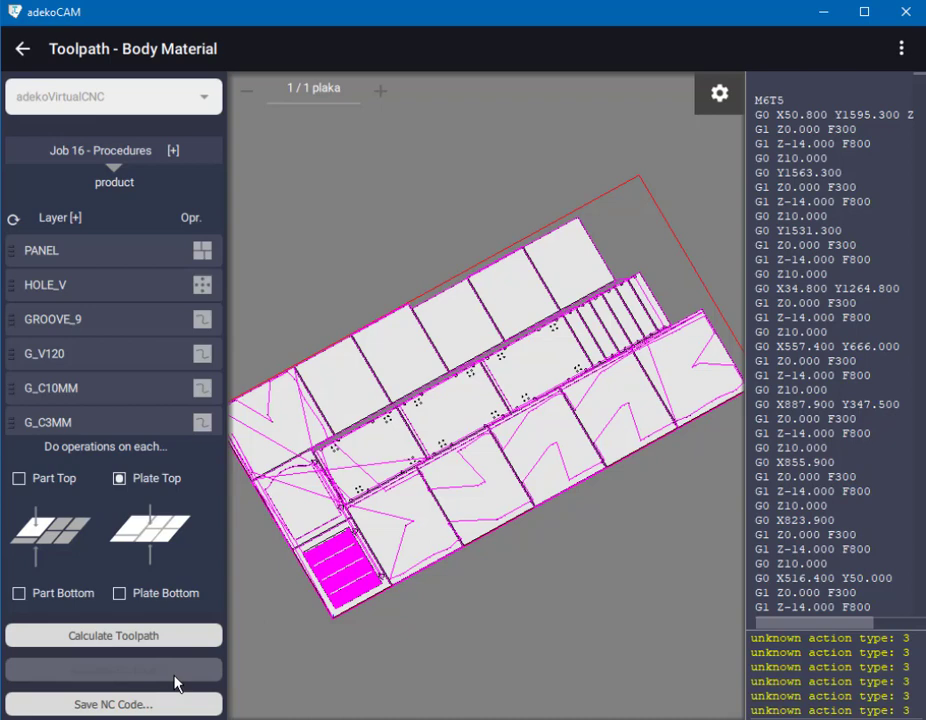
{"action": "left_click", "coordinate": [180, 679]}
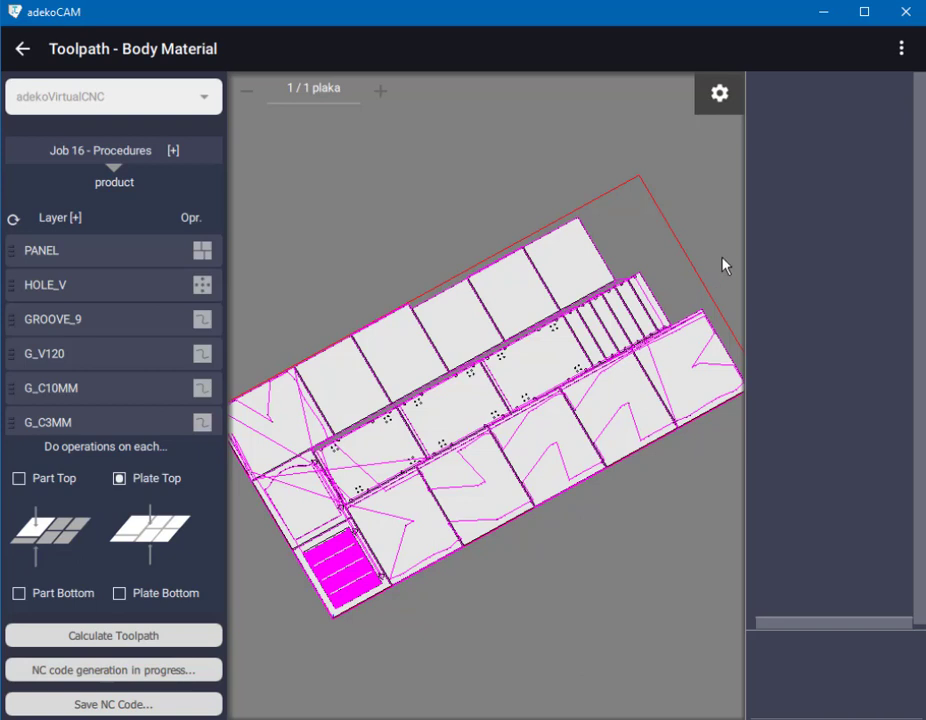
{"action": "left_click_drag", "start_coordinate": [748, 250], "coordinate": [746, 251]}
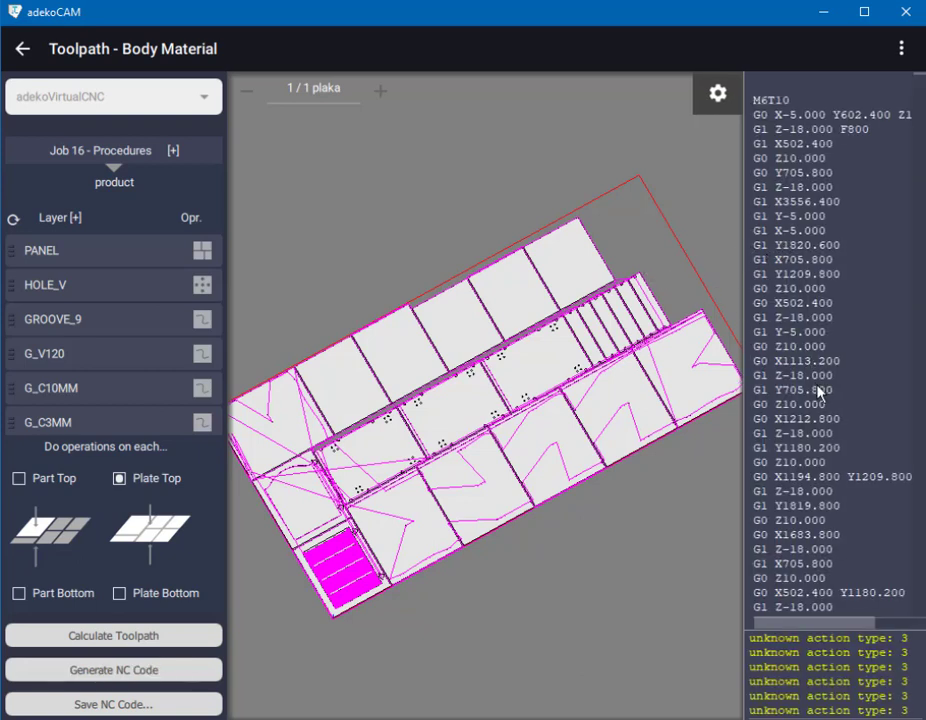
{"action": "left_click_drag", "start_coordinate": [745, 350], "coordinate": [688, 330]}
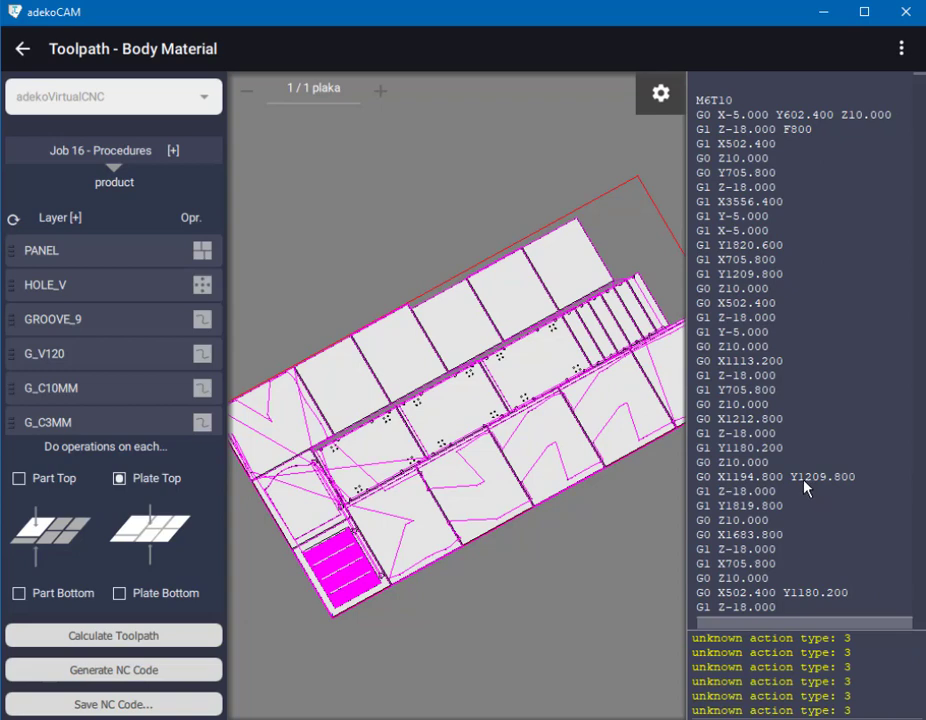
Mark the G-code from the top down to the line before M6T5 and simulate the selection
{"action": "scroll", "coordinate": [803, 485], "scroll_direction": "down", "scroll_amount": 14}
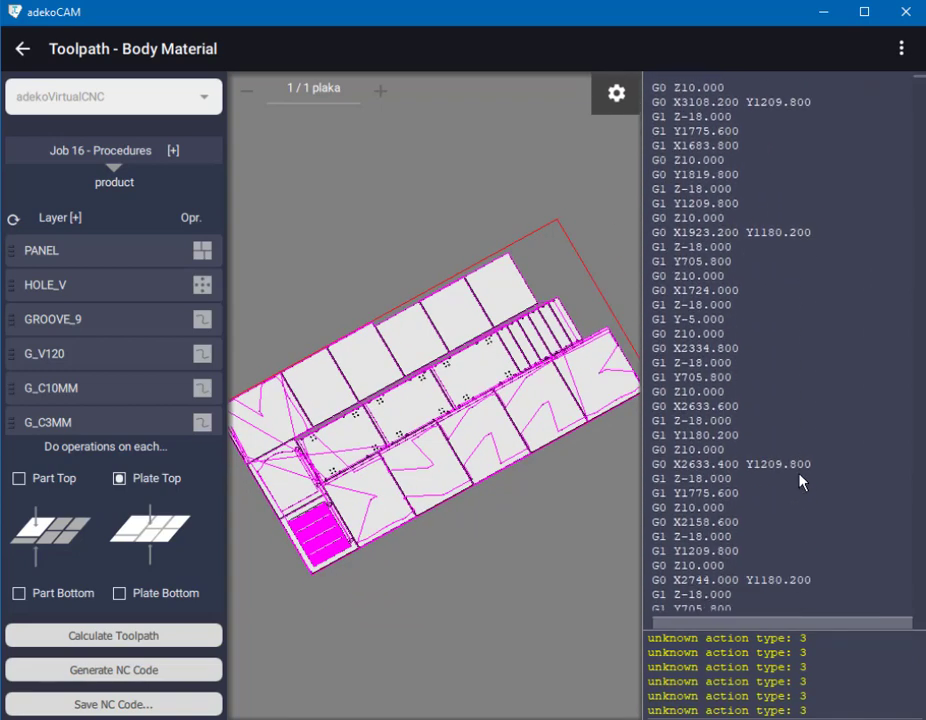
{"action": "scroll", "coordinate": [803, 485], "scroll_direction": "down", "scroll_amount": 14}
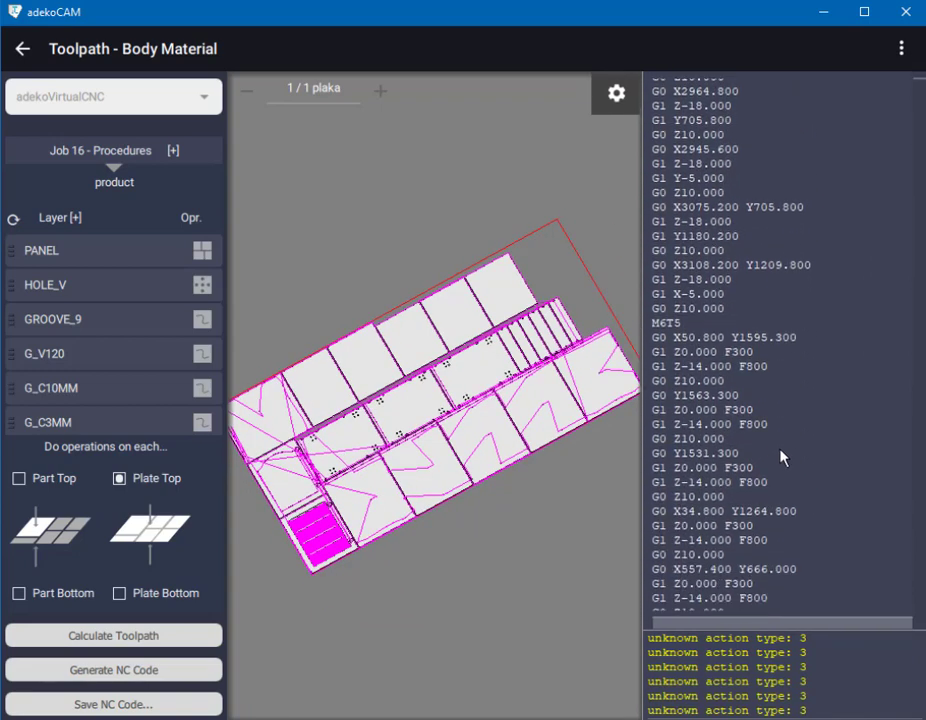
{"action": "right_click", "coordinate": [740, 313]}
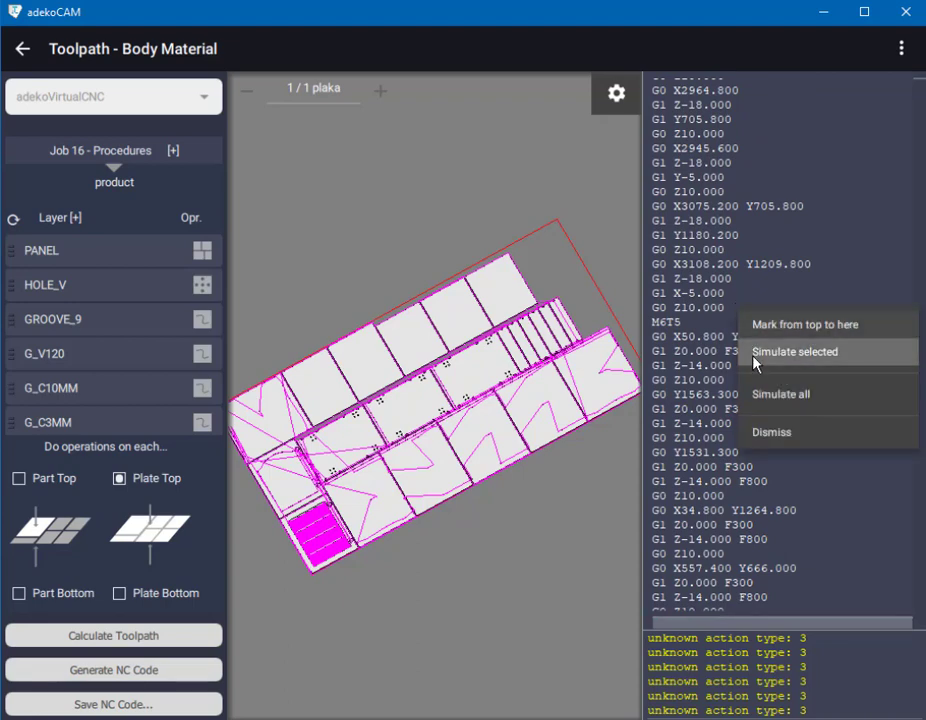
{"action": "left_click", "coordinate": [752, 325]}
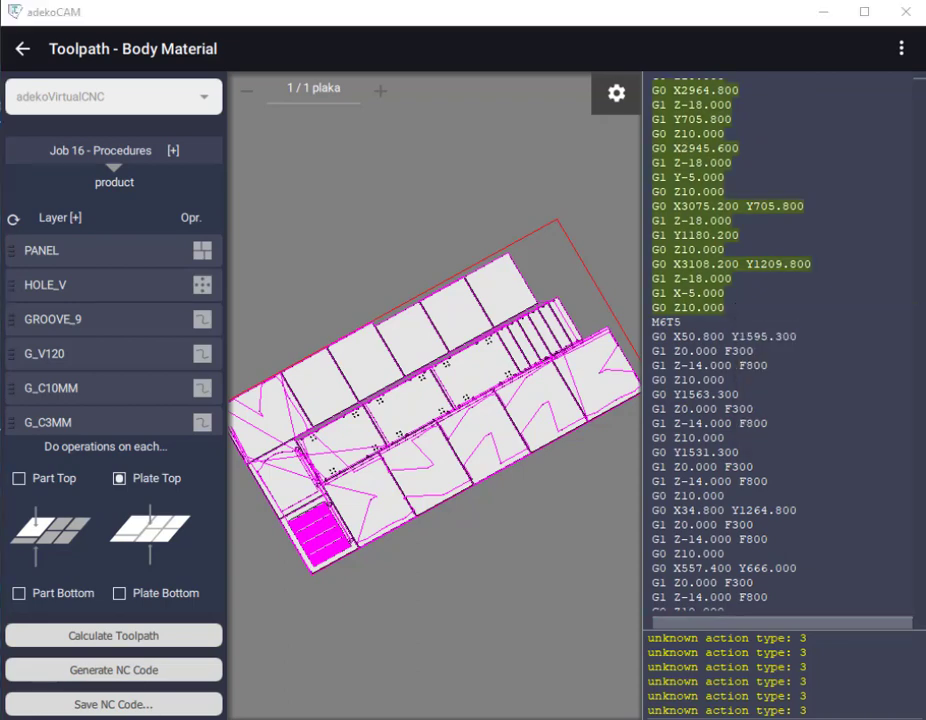
{"action": "right_click", "coordinate": [754, 306]}
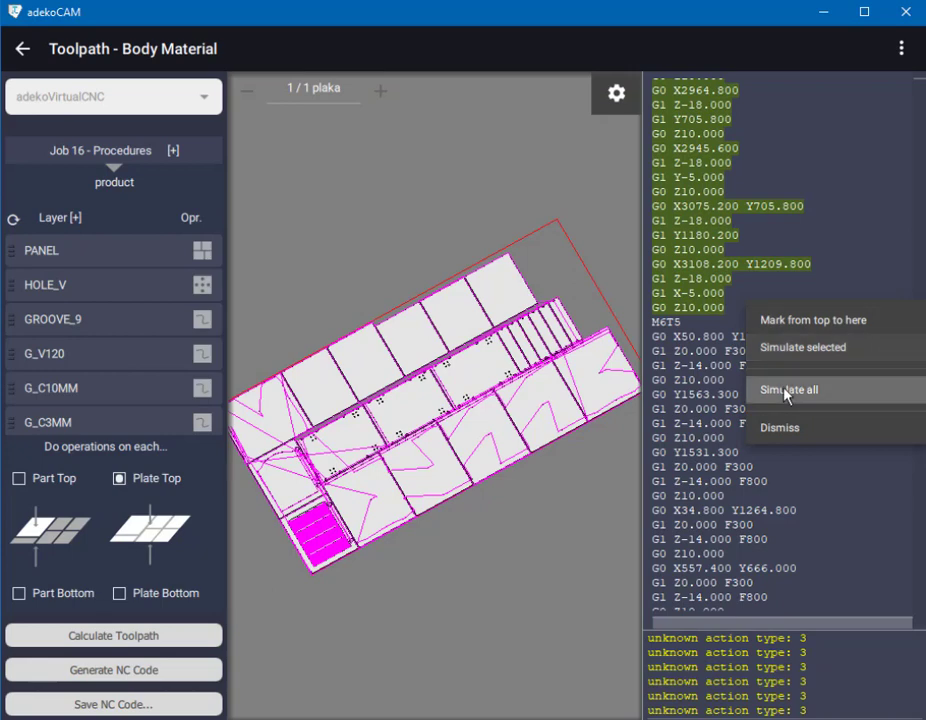
{"action": "left_click", "coordinate": [783, 349]}
Move and enlarge the Cut Simulator, then run the simulation of the marked code to a Pass result
{"action": "left_click_drag", "start_coordinate": [234, 97], "coordinate": [357, 45]}
{"action": "mouse_move", "coordinate": [555, 510]}
{"action": "left_mouse_down"}
{"action": "mouse_move", "coordinate": [890, 667]}
{"action": "mouse_move", "coordinate": [907, 705]}
{"action": "left_mouse_up"}
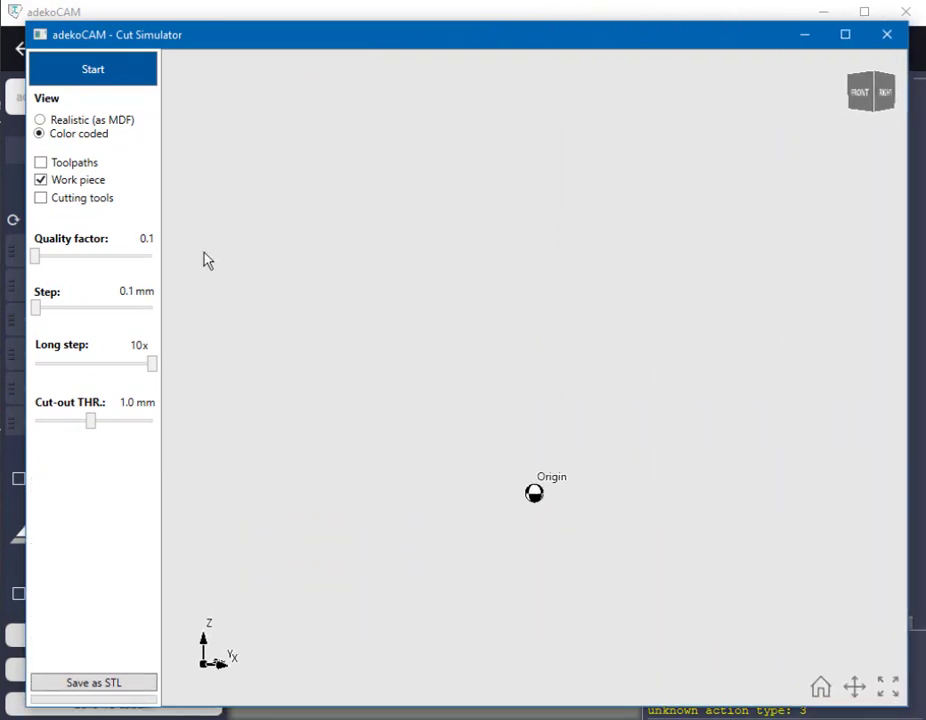
{"action": "left_click", "coordinate": [100, 68]}
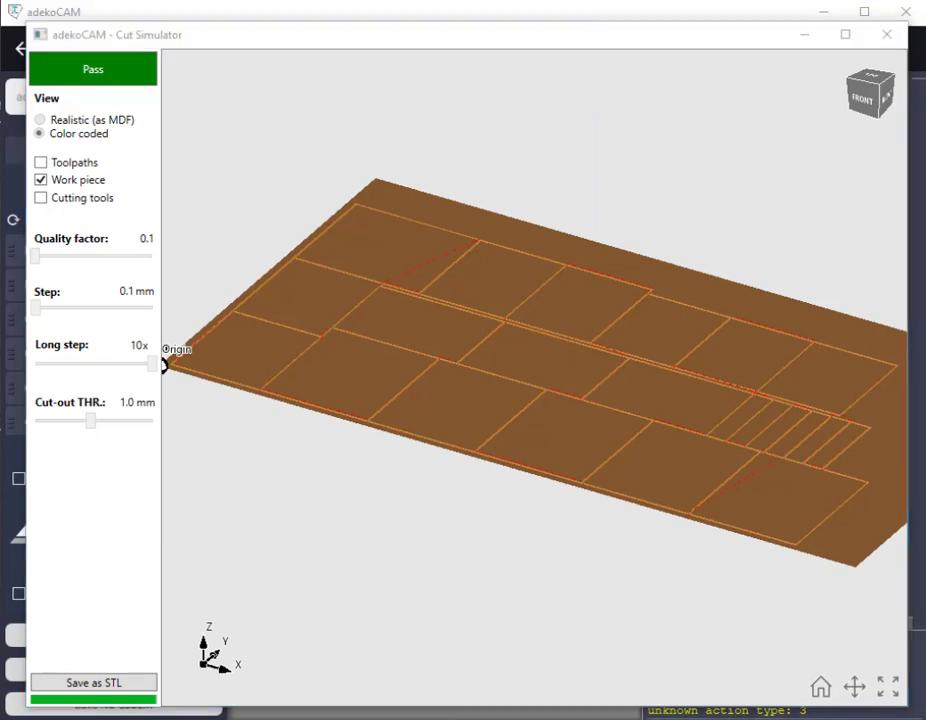
Inspect the machined sheet from the top, zooming and panning across the origin and panels
{"action": "left_click", "coordinate": [870, 85]}
{"action": "scroll", "coordinate": [318, 466], "scroll_direction": "up", "scroll_amount": 5}
{"action": "scroll", "coordinate": [318, 466], "scroll_direction": "up", "scroll_amount": 1}
{"action": "left_click", "coordinate": [854, 686]}
{"action": "left_click_drag", "start_coordinate": [459, 490], "coordinate": [798, 351]}
{"action": "mouse_move", "coordinate": [521, 395]}
{"action": "left_mouse_down"}
{"action": "mouse_move", "coordinate": [620, 320]}
{"action": "mouse_move", "coordinate": [415, 381]}
{"action": "mouse_move", "coordinate": [281, 451]}
{"action": "mouse_move", "coordinate": [384, 476]}
{"action": "left_mouse_up"}
{"action": "left_click_drag", "start_coordinate": [623, 433], "coordinate": [468, 469]}
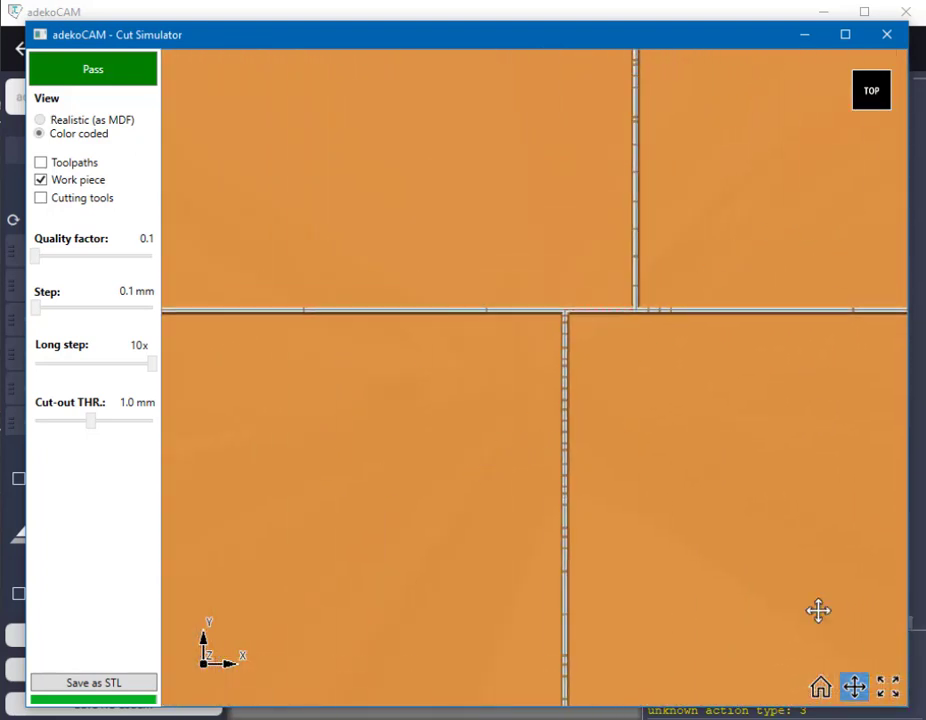
{"action": "left_click", "coordinate": [819, 688]}
{"action": "left_click_drag", "start_coordinate": [882, 86], "coordinate": [873, 85]}
{"action": "left_click", "coordinate": [873, 85]}
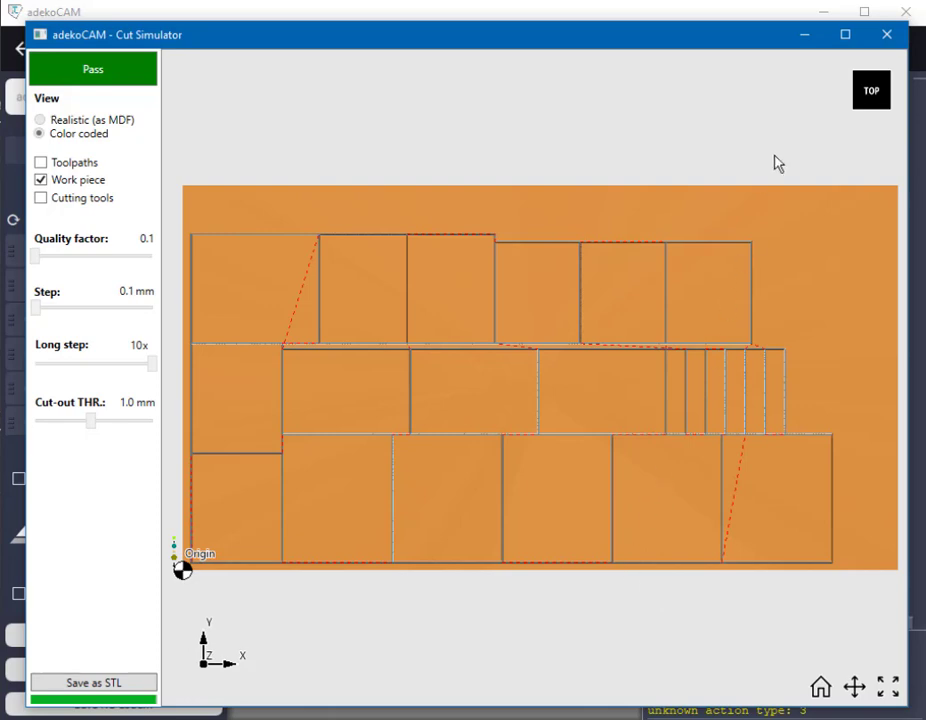
Turn off Depth From Entity on the PANEL SmartCut operation and set Target Depth to 30
{"action": "left_click", "coordinate": [882, 35]}
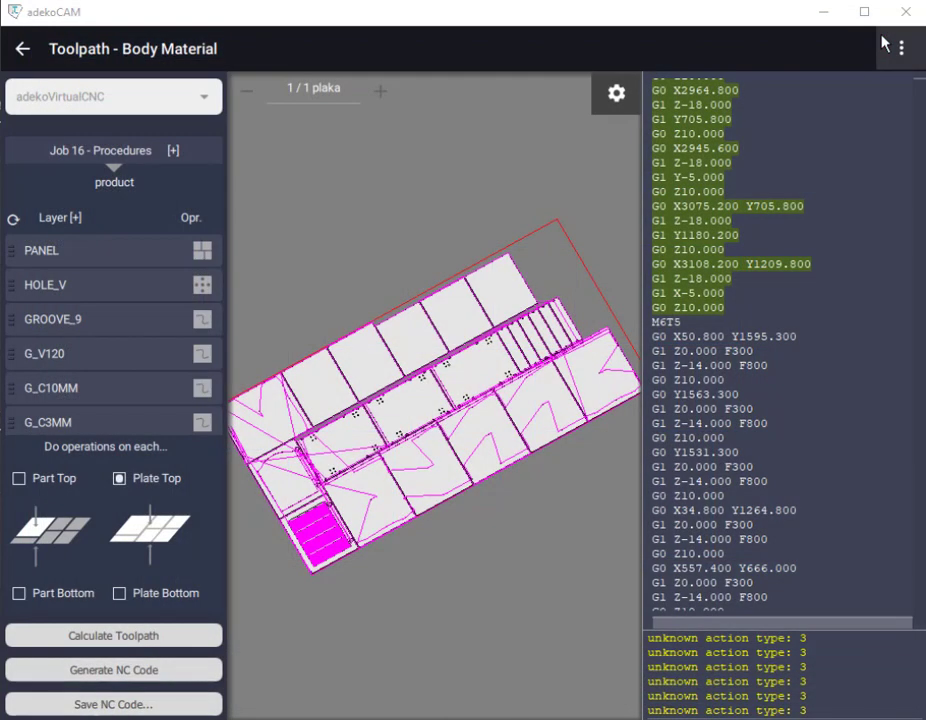
{"action": "left_click", "coordinate": [203, 254]}
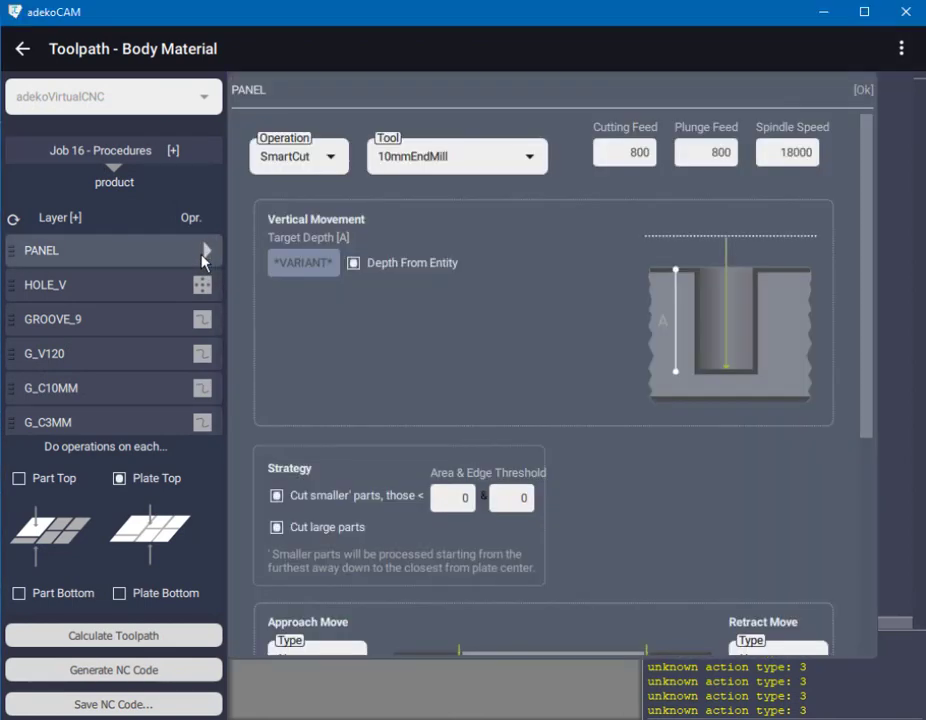
{"action": "left_click", "coordinate": [352, 264]}
{"action": "double_click", "coordinate": [306, 263]}
{"action": "type", "text": "30"}
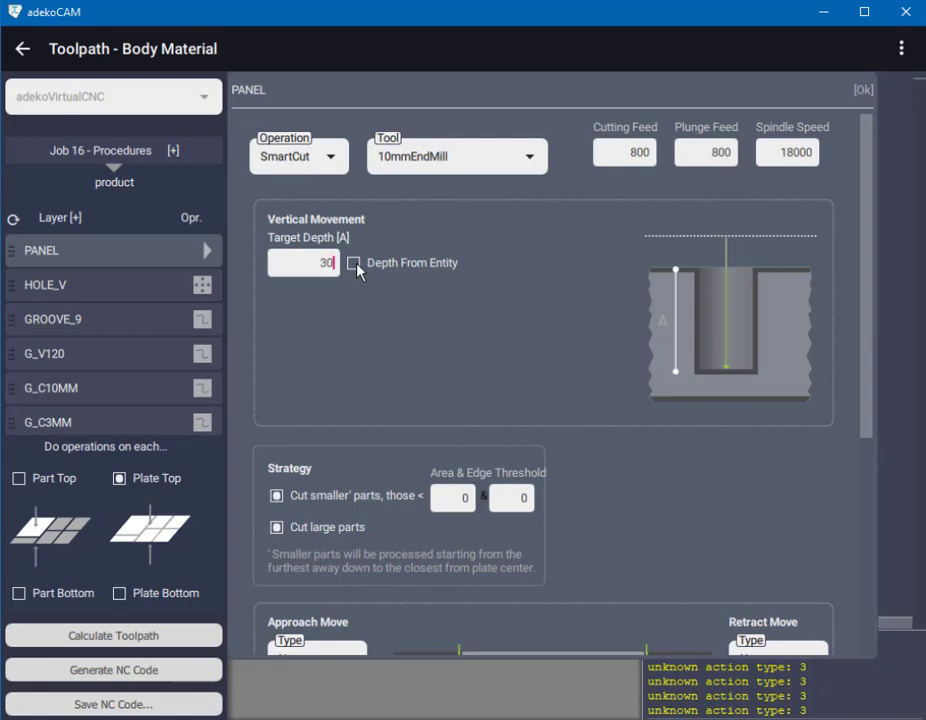
Confirm the PANEL settings and regenerate the toolpaths and NC code with the 30 depth
{"action": "left_click", "coordinate": [863, 92]}
{"action": "left_click", "coordinate": [180, 639]}
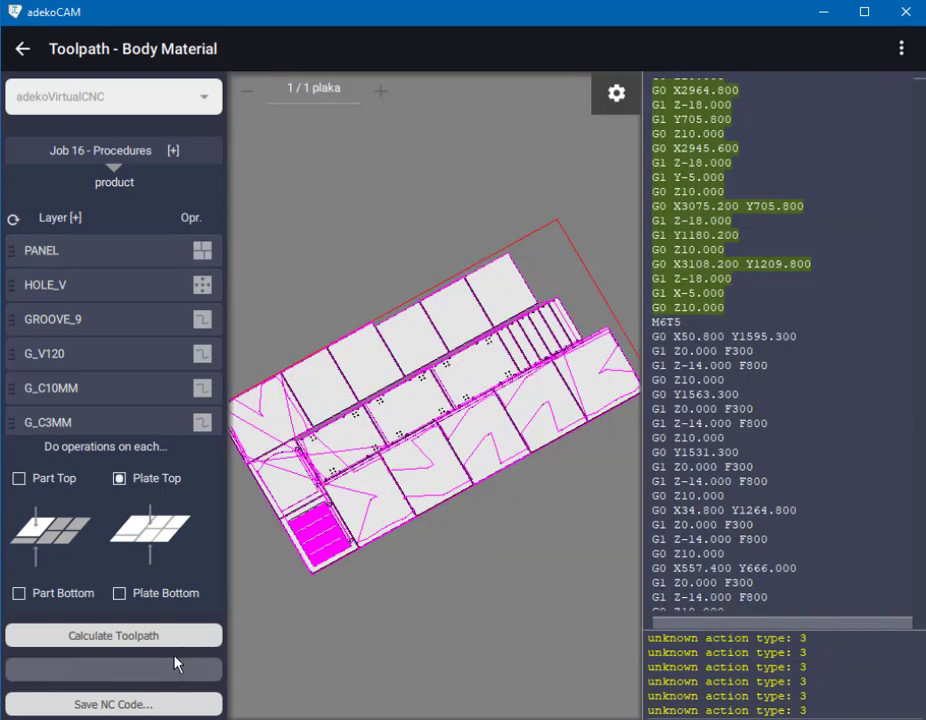
{"action": "left_click", "coordinate": [176, 679]}
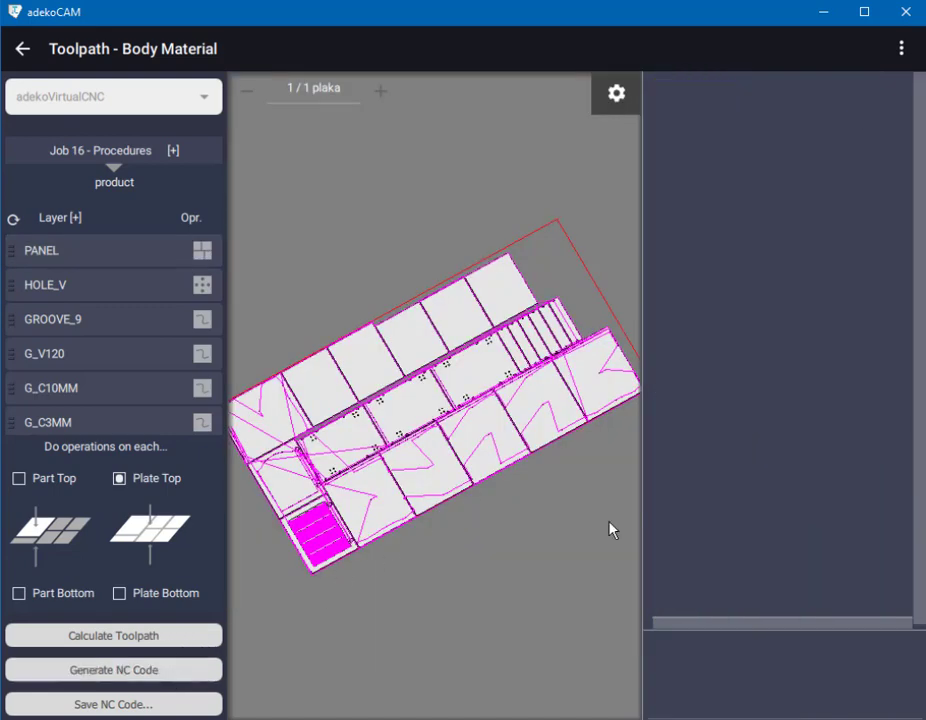
{"action": "left_click", "coordinate": [186, 671]}
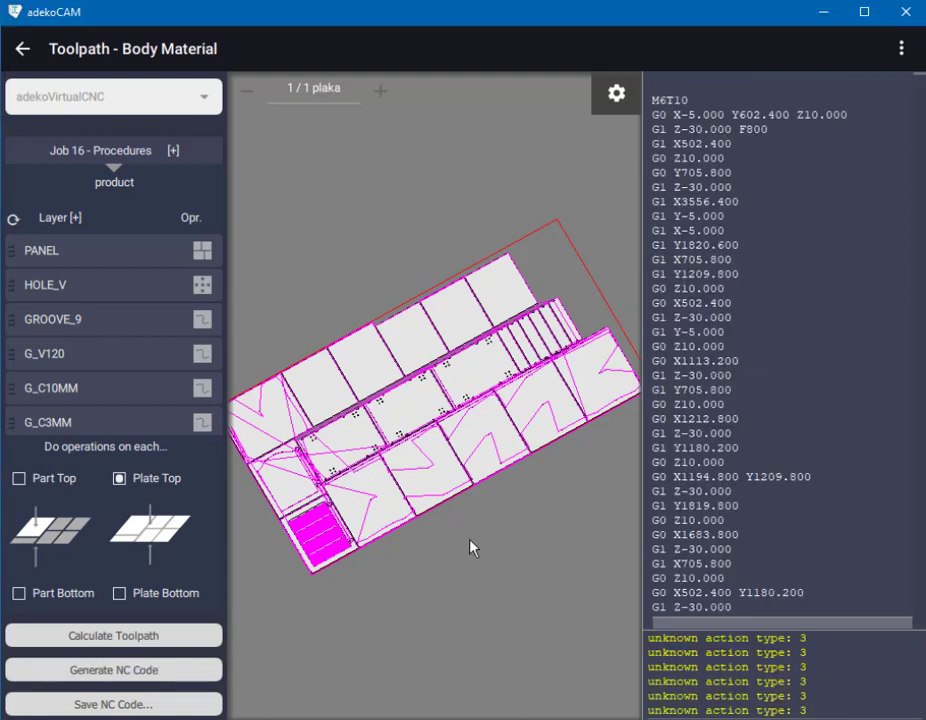
Simulate the whole NC program and move and enlarge the Cut Simulator window
{"action": "right_click", "coordinate": [730, 271]}
{"action": "left_click", "coordinate": [776, 356]}
{"action": "left_click_drag", "start_coordinate": [227, 118], "coordinate": [318, 41]}
{"action": "left_click_drag", "start_coordinate": [546, 508], "coordinate": [906, 694]}
Run the full-program simulation, which fails, and view the sheet from the top
{"action": "left_click", "coordinate": [130, 75]}
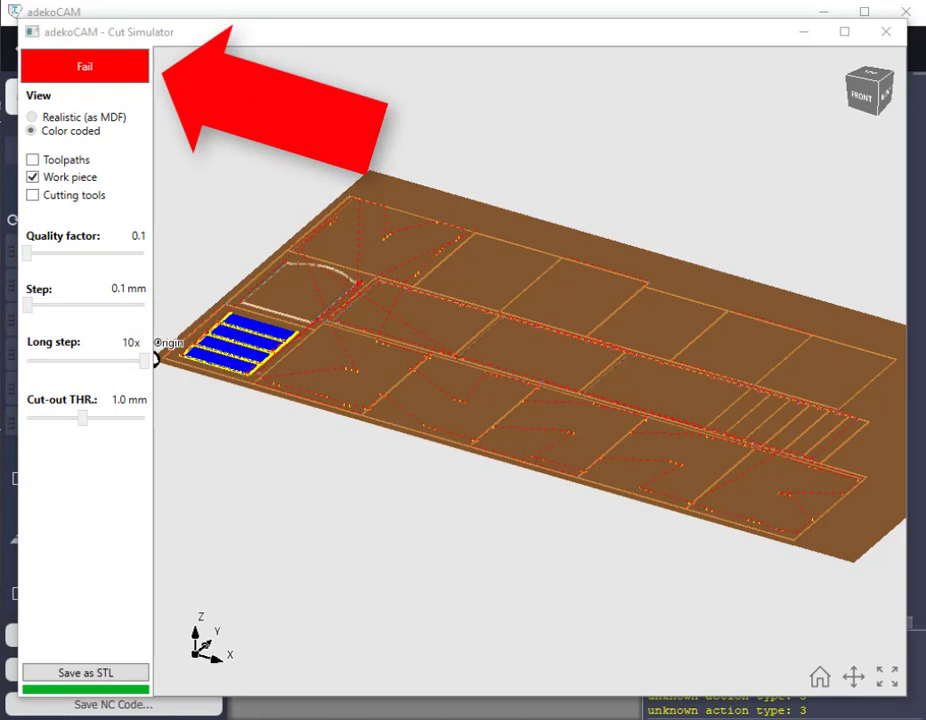
{"action": "left_click", "coordinate": [869, 76]}
{"action": "scroll", "coordinate": [257, 428], "scroll_direction": "up", "scroll_amount": 5}
{"action": "scroll", "coordinate": [257, 428], "scroll_direction": "down", "scroll_amount": 2}
{"action": "scroll", "coordinate": [256, 418], "scroll_direction": "up", "scroll_amount": 2}
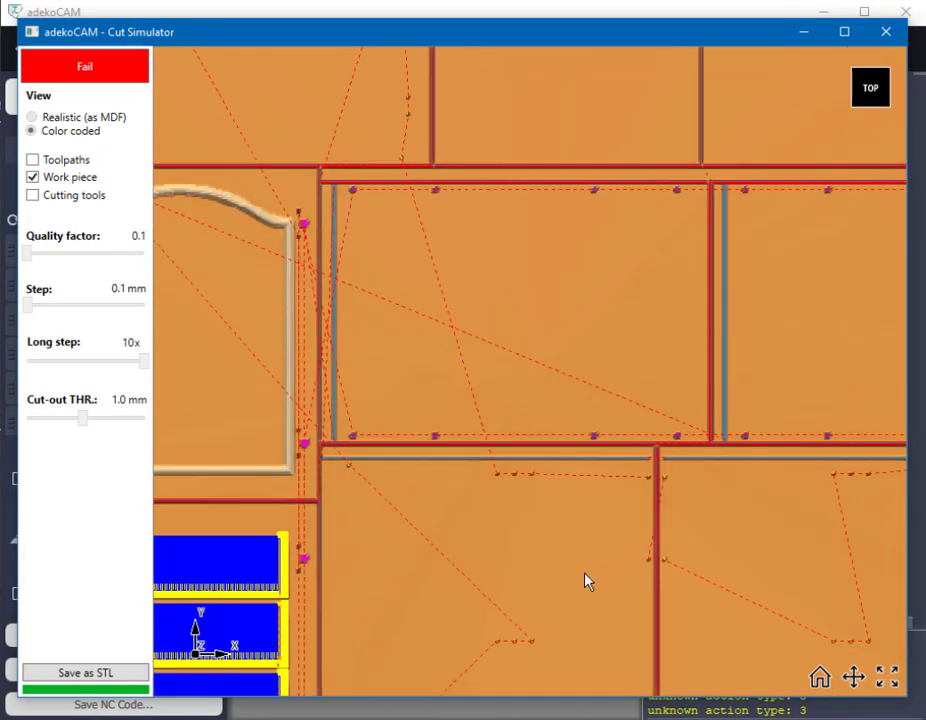
Pan across the overly deep cuts on the panels, then close the Cut Simulator
{"action": "left_click", "coordinate": [853, 677]}
{"action": "left_click_drag", "start_coordinate": [730, 490], "coordinate": [507, 517]}
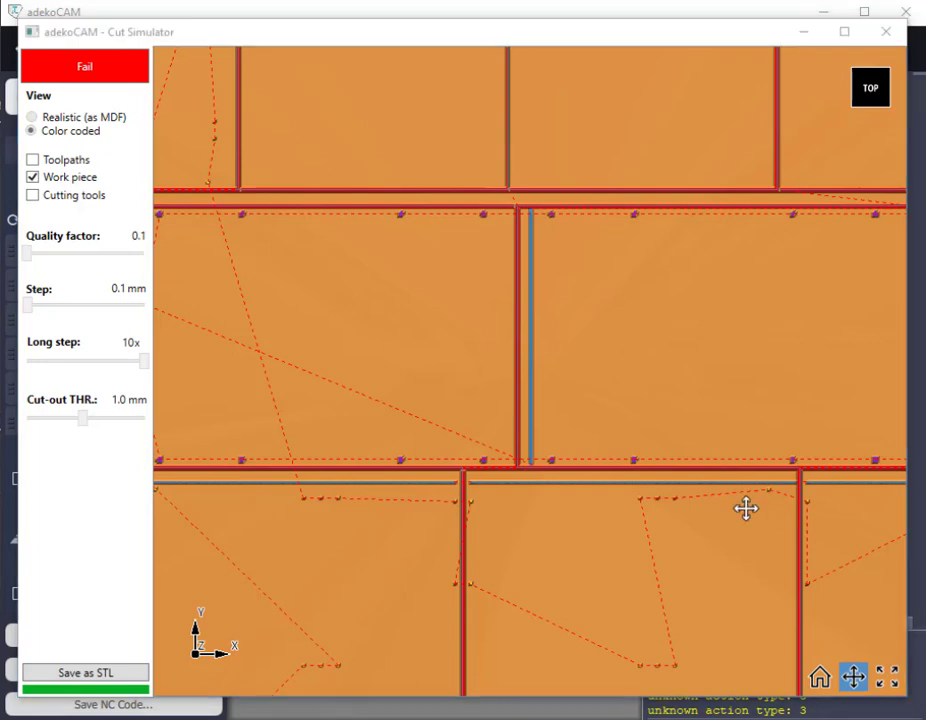
{"action": "left_click_drag", "start_coordinate": [737, 510], "coordinate": [410, 525]}
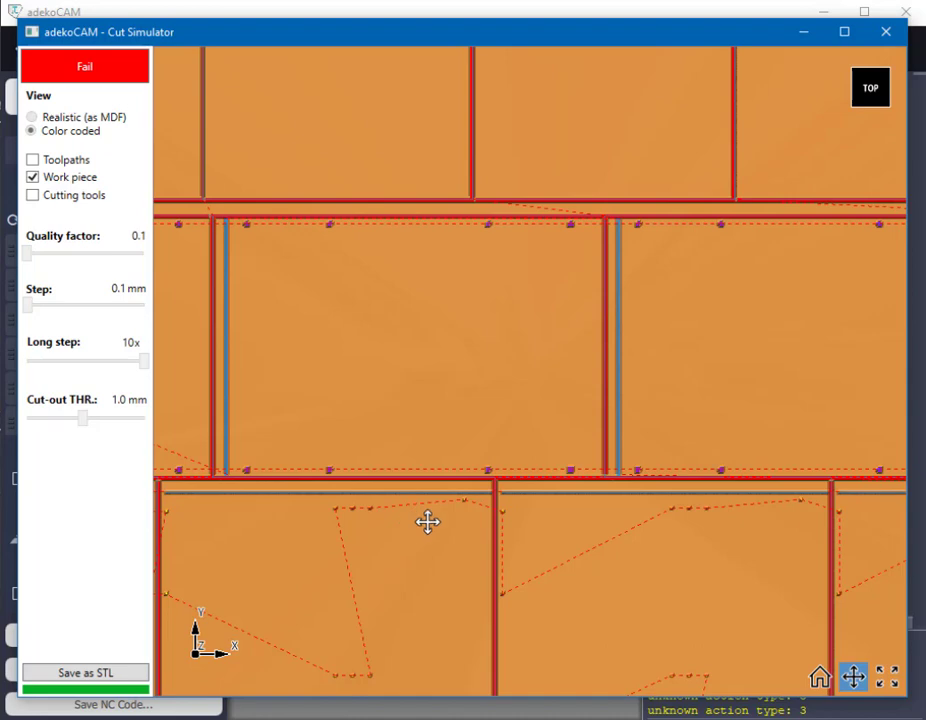
{"action": "left_click_drag", "start_coordinate": [684, 382], "coordinate": [608, 562]}
{"action": "left_click", "coordinate": [886, 32]}
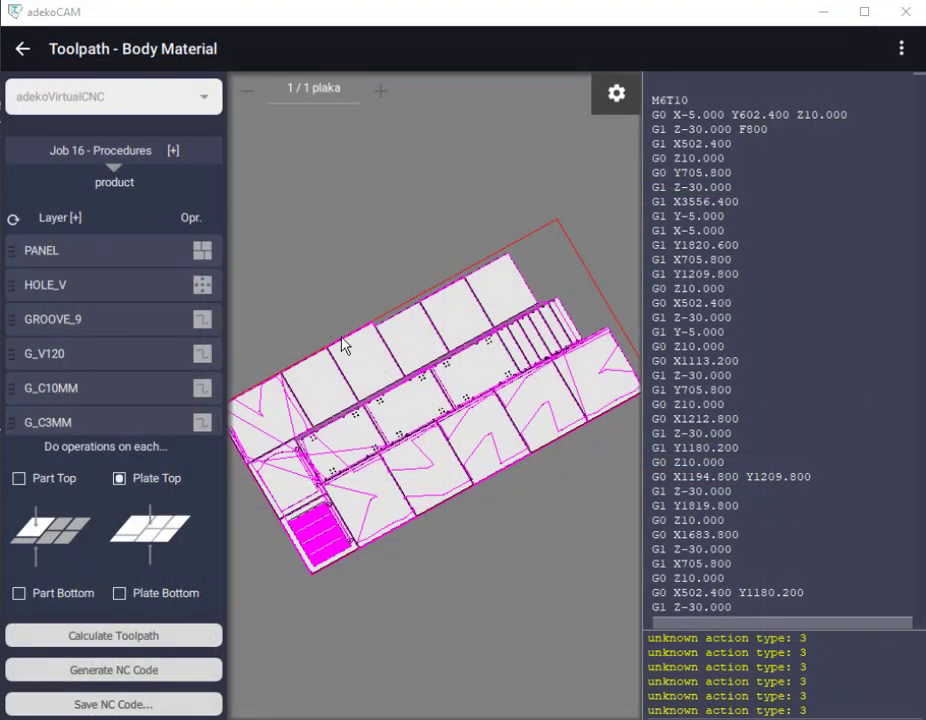
Turn Depth From Entity back on for the PANEL operation
{"action": "left_click", "coordinate": [206, 253]}
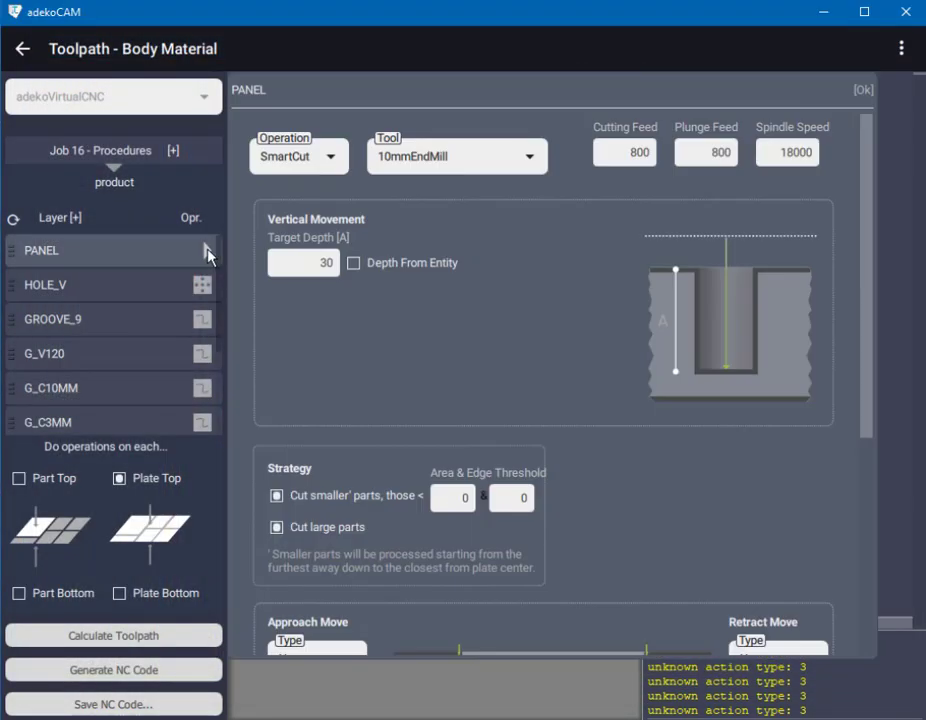
{"action": "left_click", "coordinate": [352, 264]}
{"action": "left_click", "coordinate": [862, 89]}
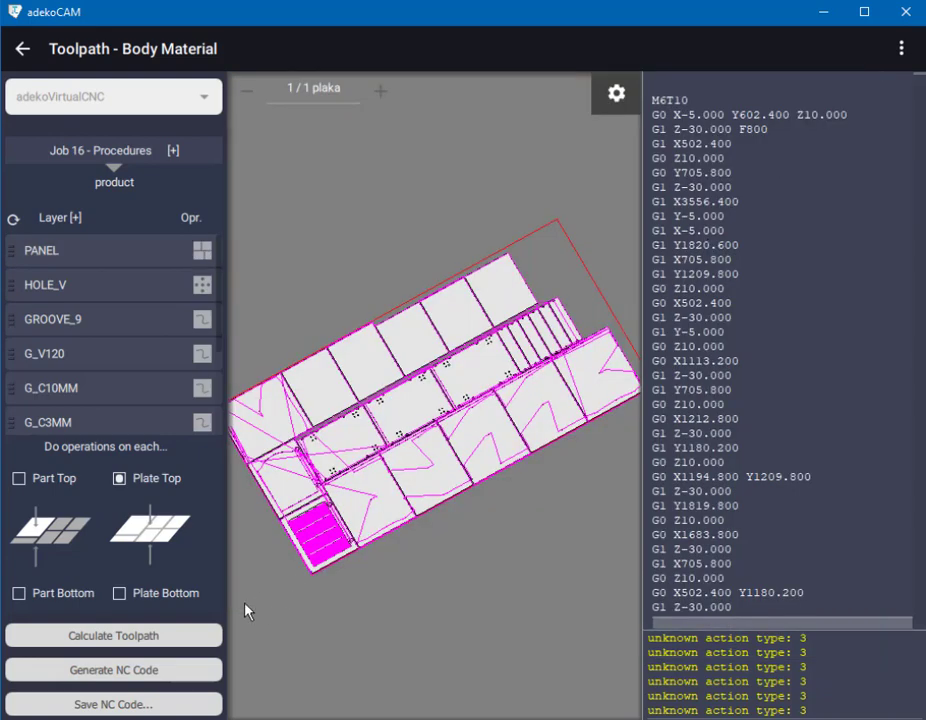
Regenerate the NC code at Z-18.000 and simulate the whole program
{"action": "left_click", "coordinate": [182, 672]}
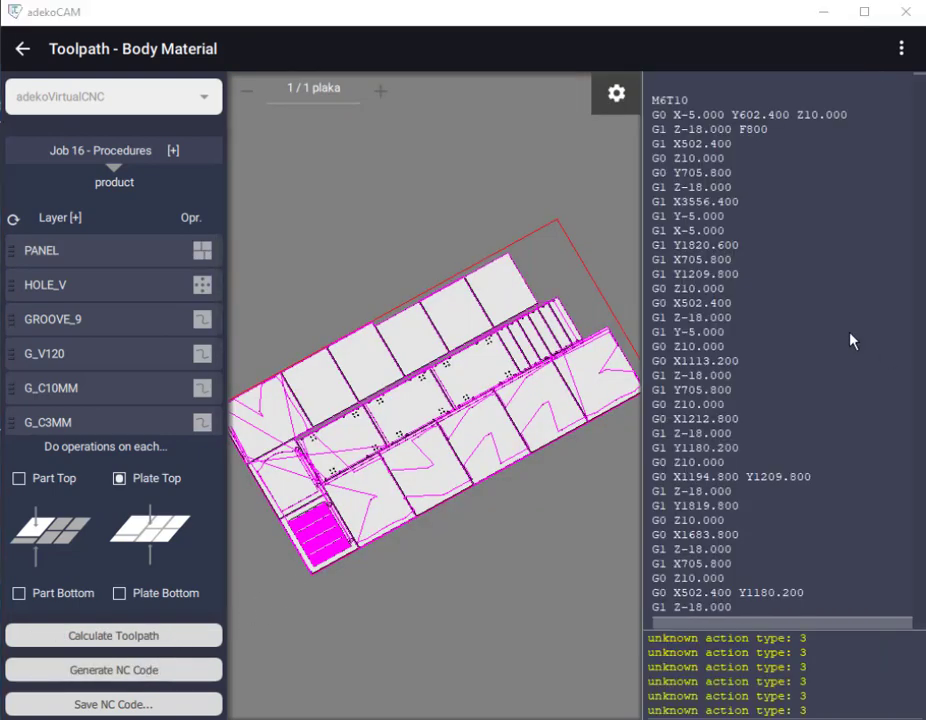
{"action": "right_click", "coordinate": [845, 337]}
{"action": "left_click", "coordinate": [815, 421]}
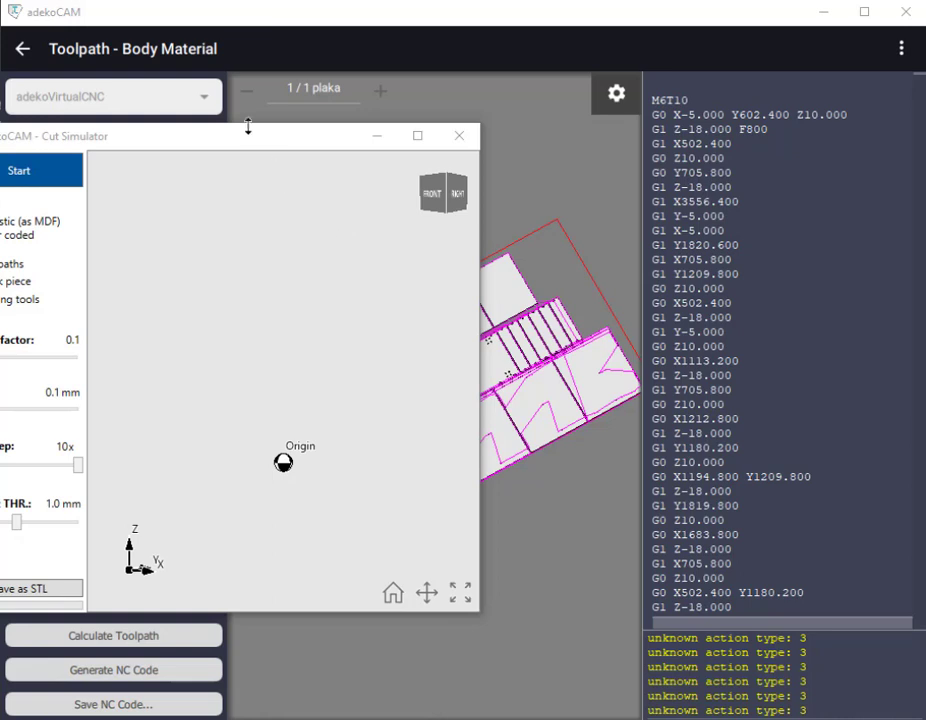
Enlarge the simulator, run the corrected program to a Pass, and zoom and pan near the curved-top panel
{"action": "left_click_drag", "start_coordinate": [247, 137], "coordinate": [315, 37]}
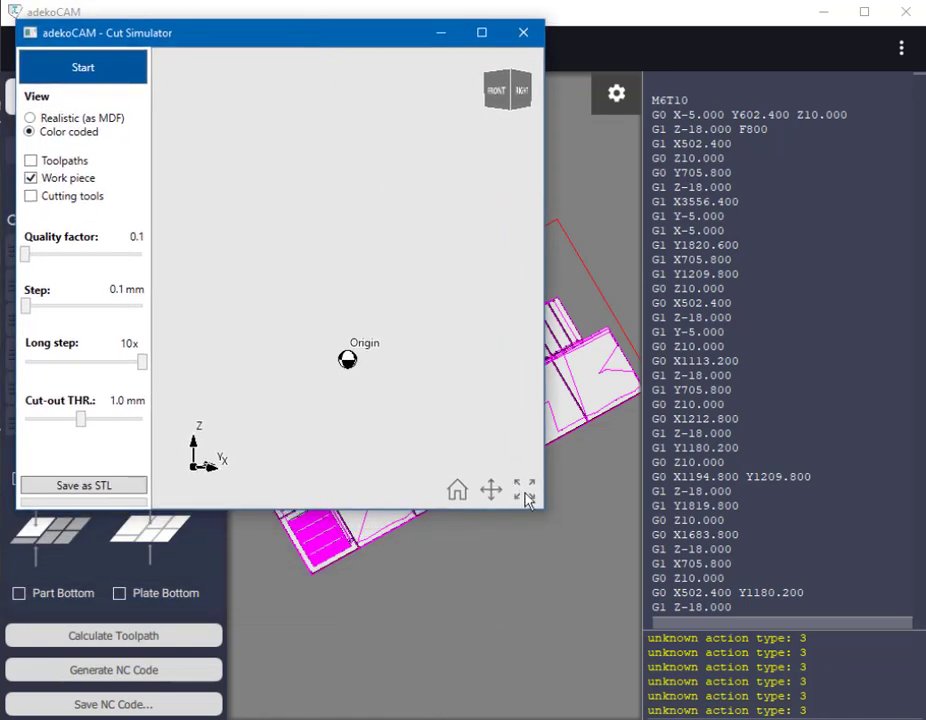
{"action": "left_click_drag", "start_coordinate": [543, 505], "coordinate": [908, 698]}
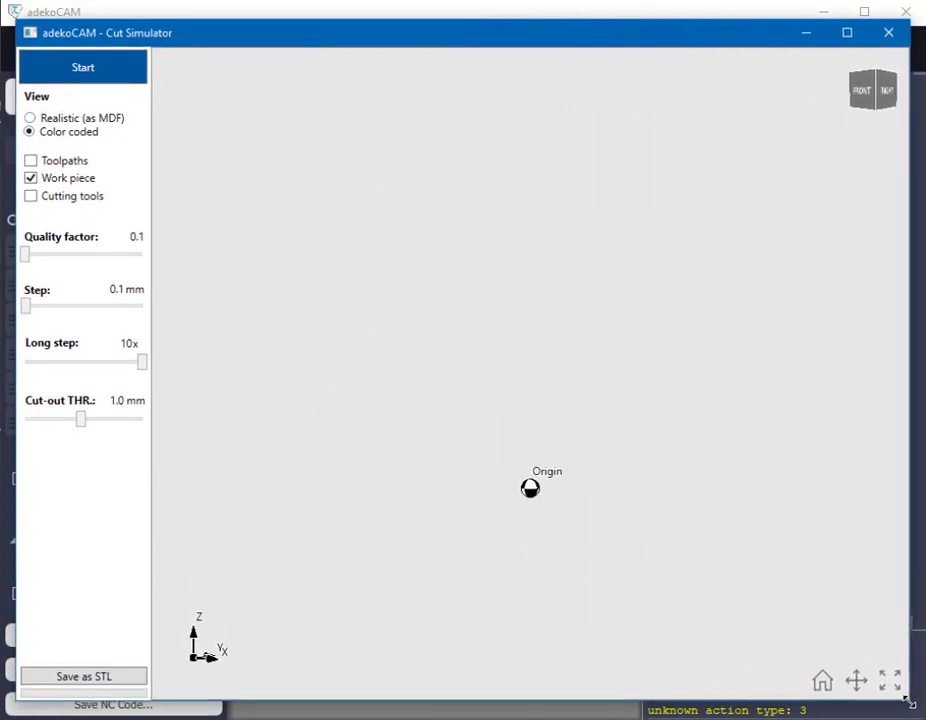
{"action": "left_click", "coordinate": [119, 76]}
{"action": "scroll", "coordinate": [212, 418], "scroll_direction": "up", "scroll_amount": 5}
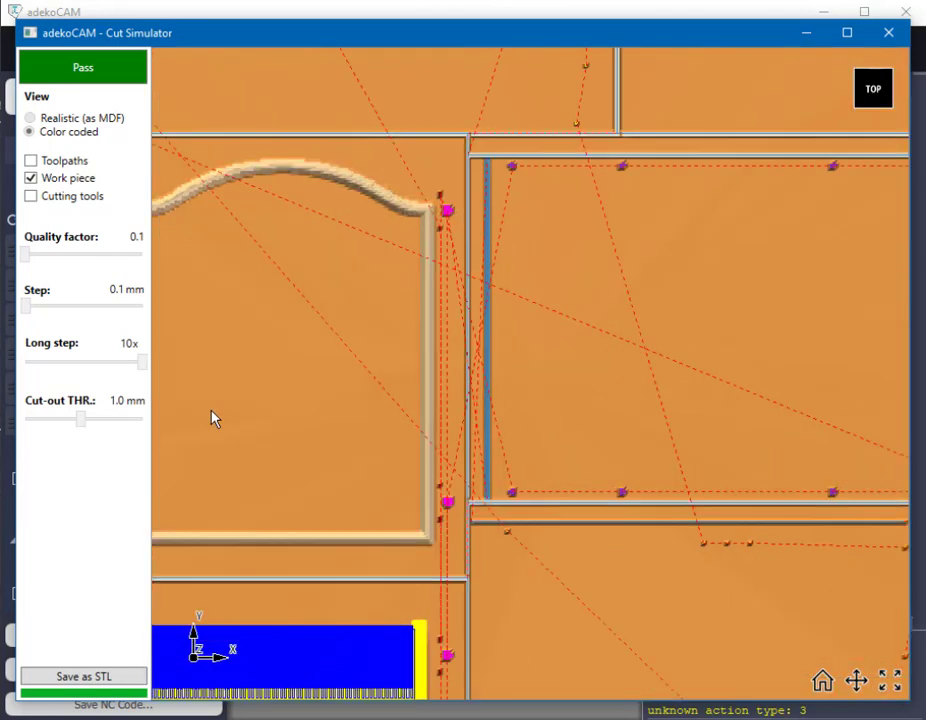
{"action": "left_click", "coordinate": [857, 681]}
{"action": "left_click_drag", "start_coordinate": [750, 587], "coordinate": [552, 525]}
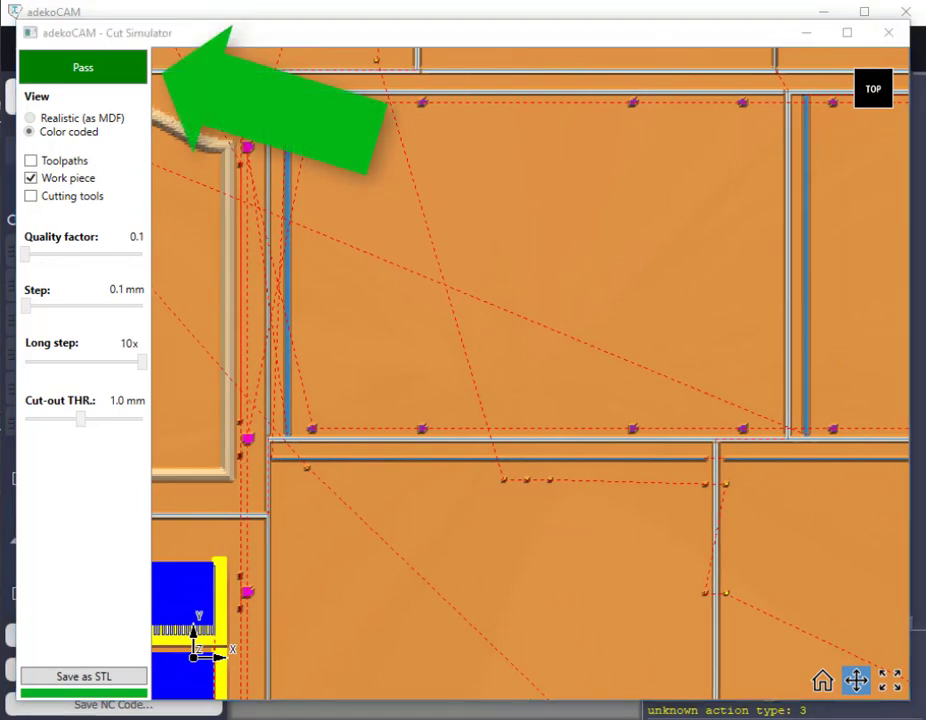
Reset the view and turn it to an isometric overhead view of the whole passing plate
{"action": "left_click", "coordinate": [822, 680]}
{"action": "left_click", "coordinate": [872, 77]}
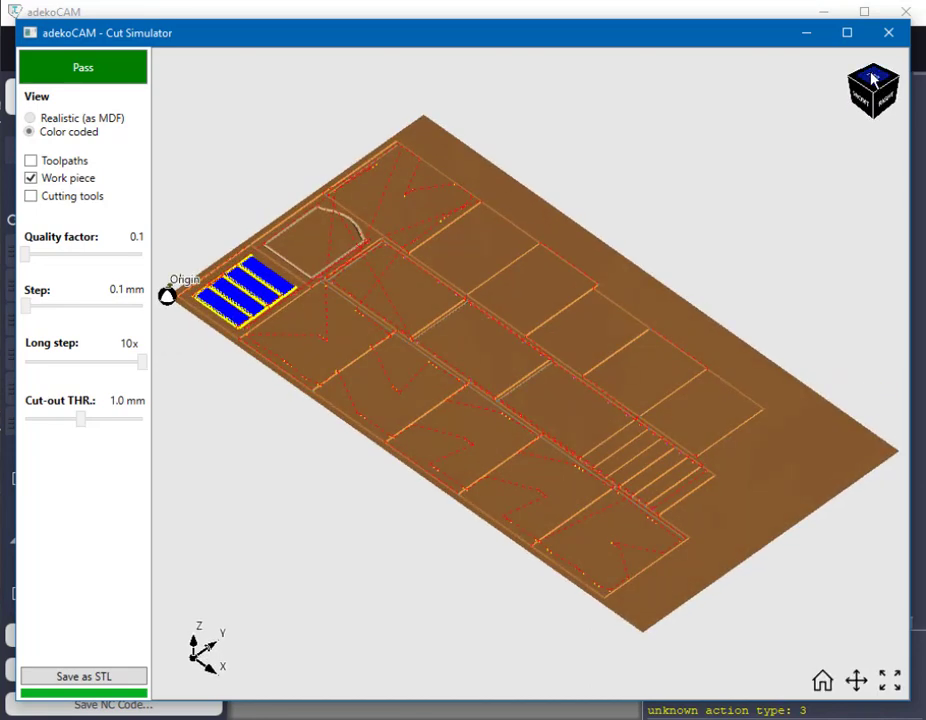